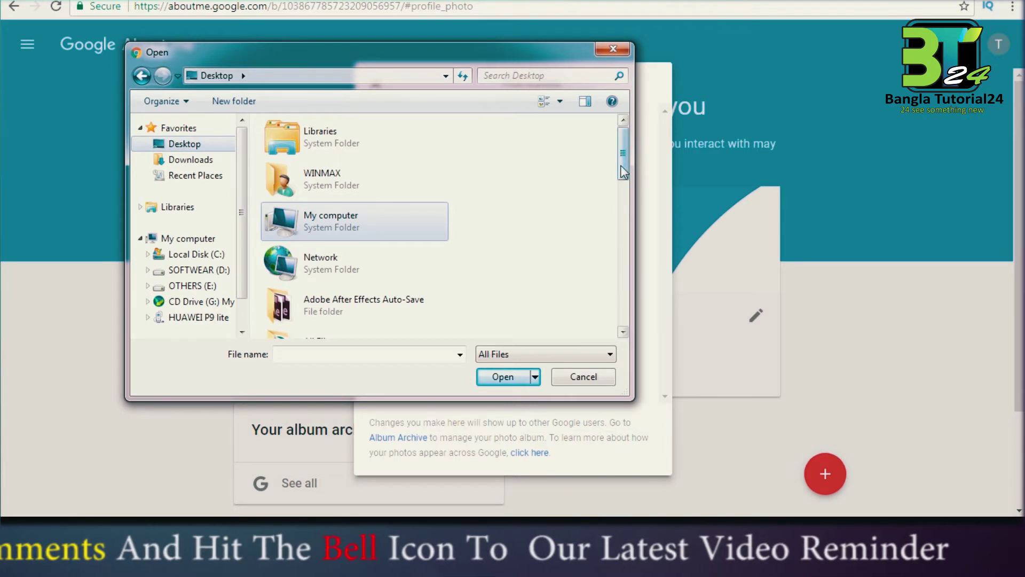
- Upload mmm.jpg from the desktop's Tutorial folder as the Google profile photo and check it on the profile page
{"action": "left_click_drag", "start_coordinate": [623, 161], "coordinate": [622, 283]}
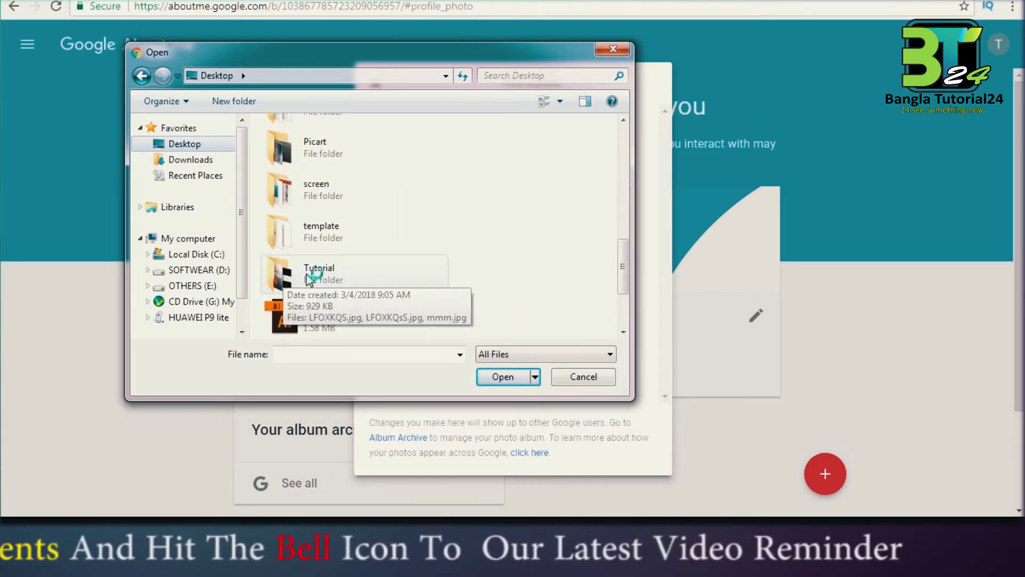
{"action": "left_click", "coordinate": [310, 275]}
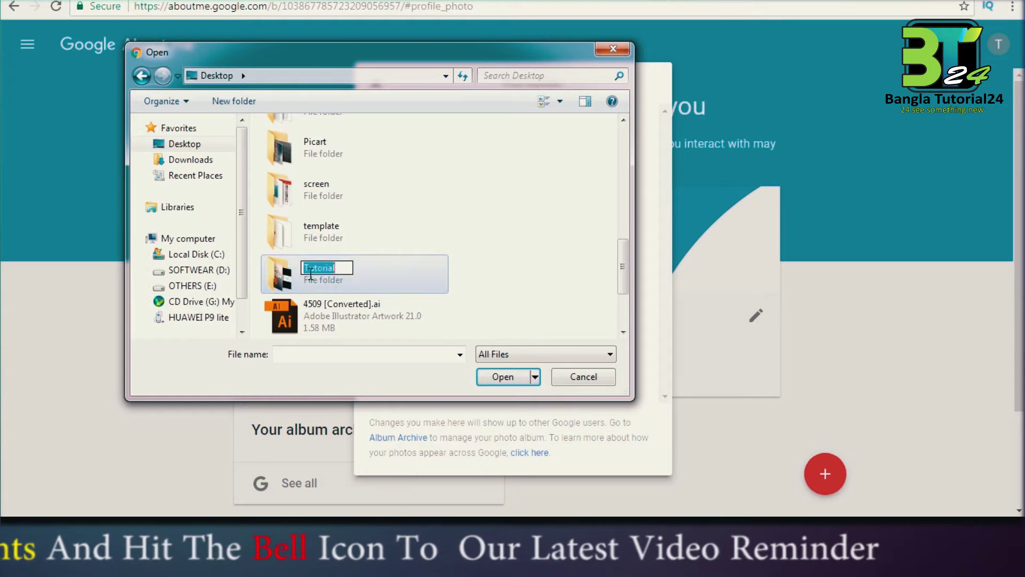
{"action": "double_click", "coordinate": [310, 273]}
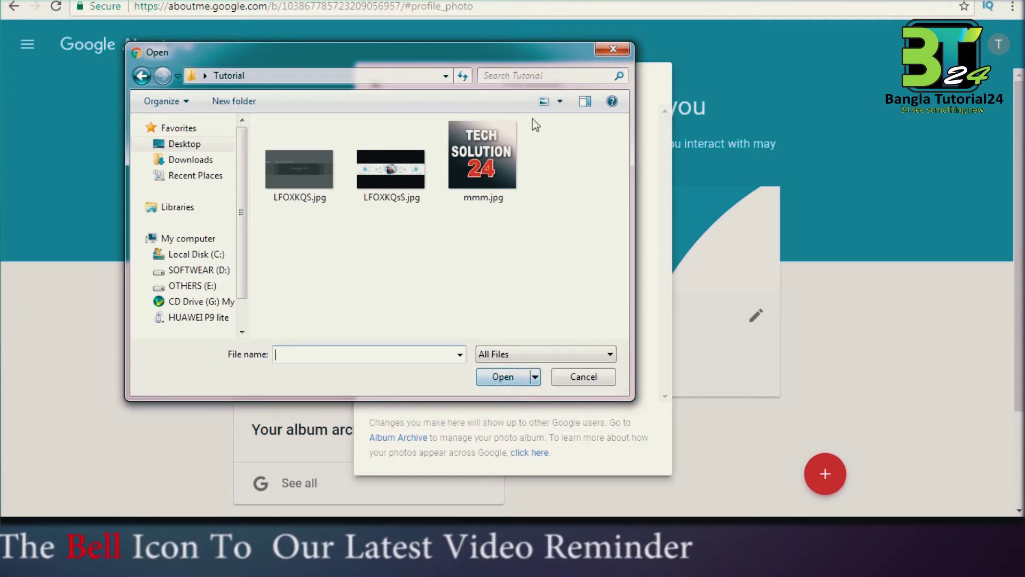
{"action": "left_click", "coordinate": [493, 159]}
{"action": "left_click", "coordinate": [515, 378]}
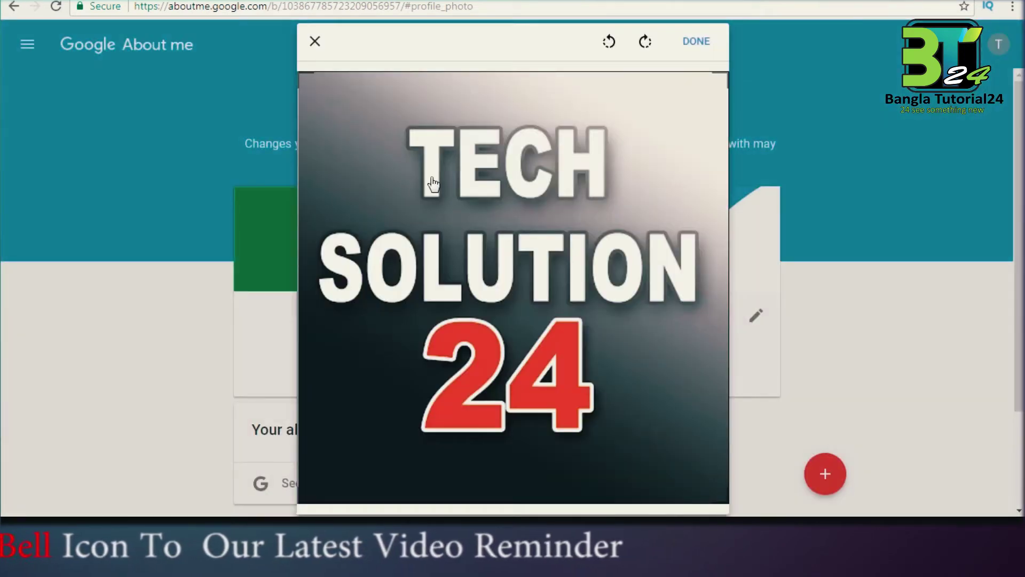
{"action": "left_click", "coordinate": [696, 42]}
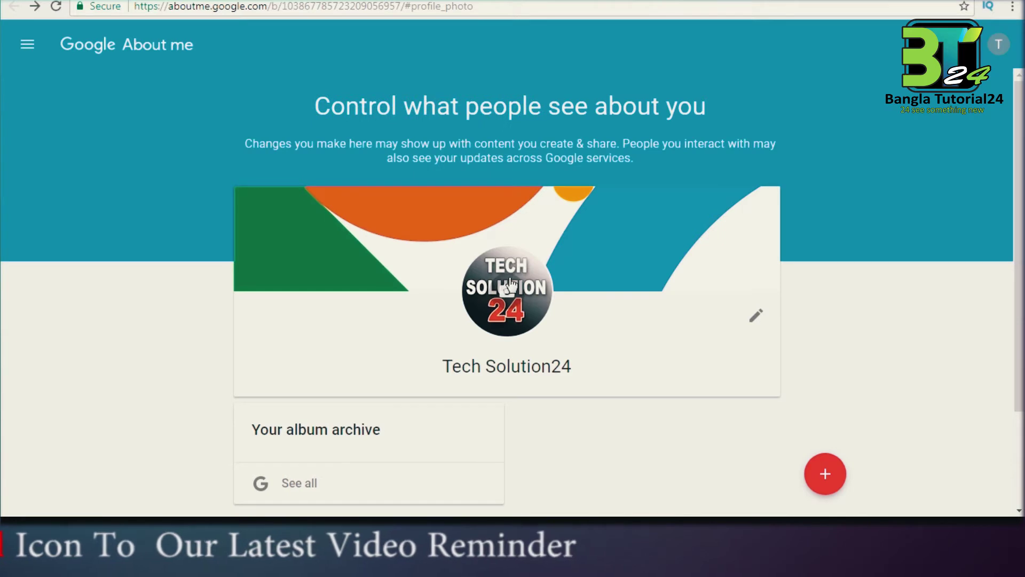
{"action": "scroll", "coordinate": [538, 360], "scroll_direction": "down", "scroll_amount": 2}
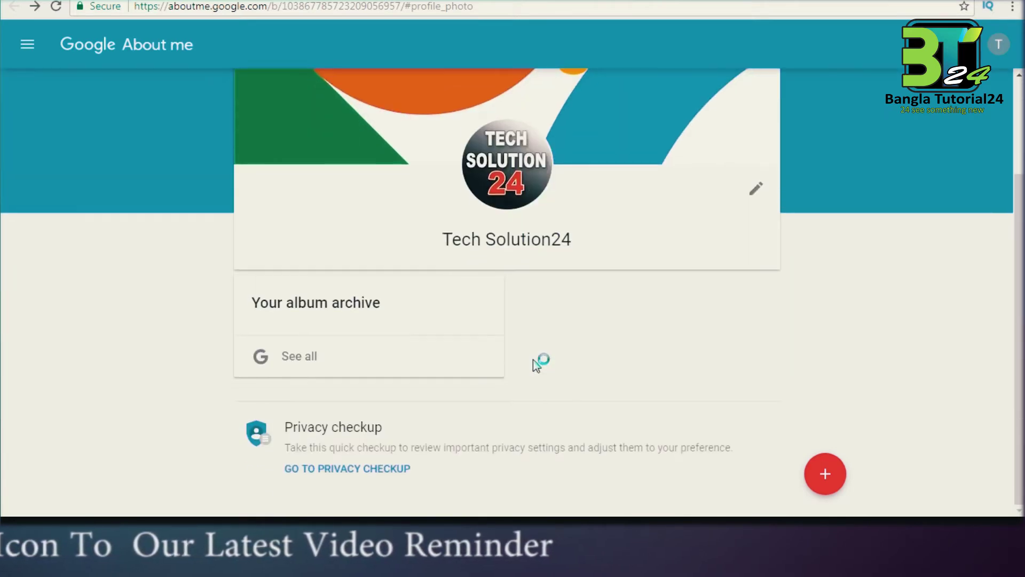
{"action": "scroll", "coordinate": [556, 323], "scroll_direction": "up", "scroll_amount": 2}
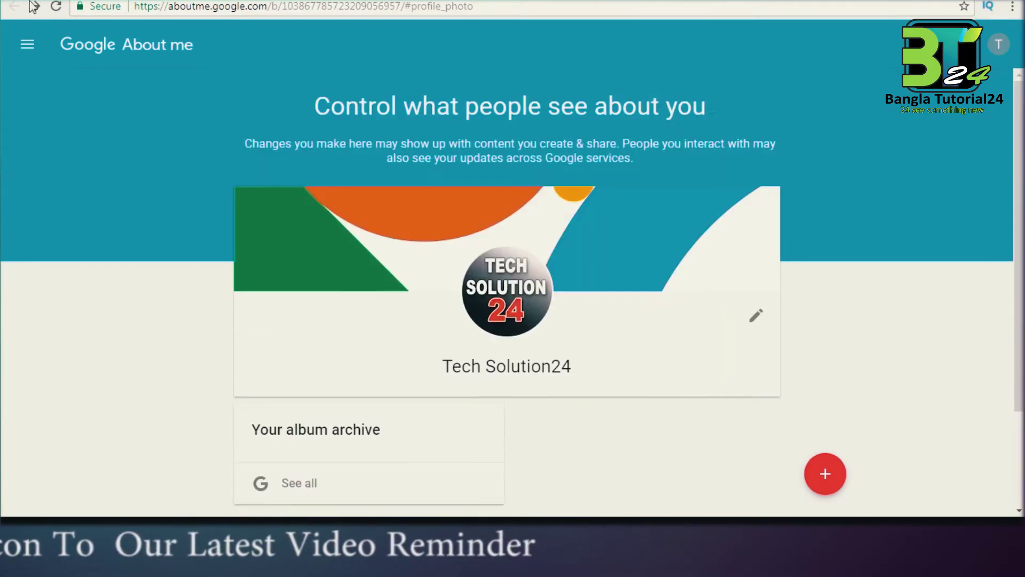
- Return to the YouTube channel page and set LFOXKQsS.jpg from the Tutorial folder as the channel art
{"action": "left_click", "coordinate": [70, 2]}
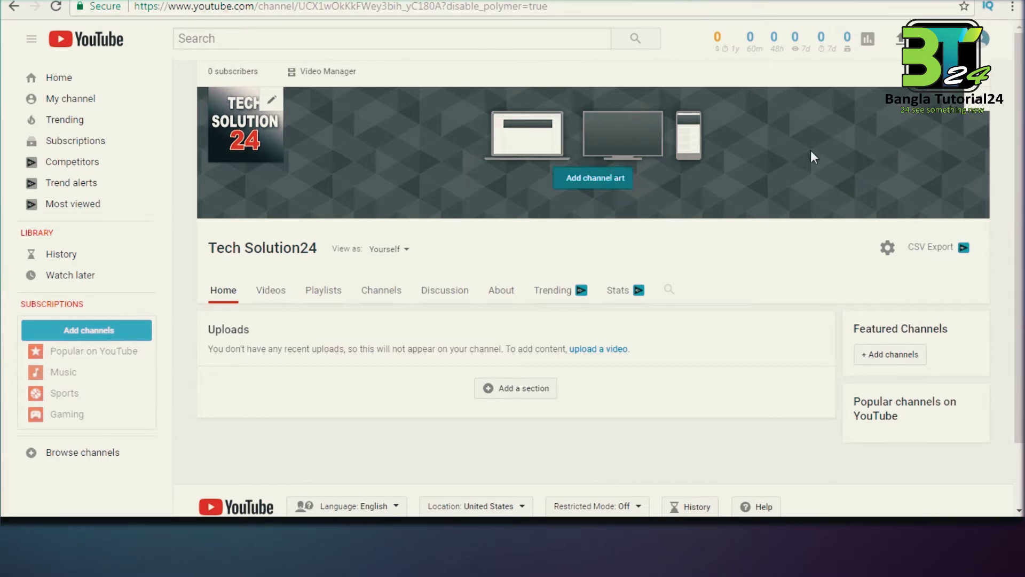
{"action": "left_click", "coordinate": [983, 109]}
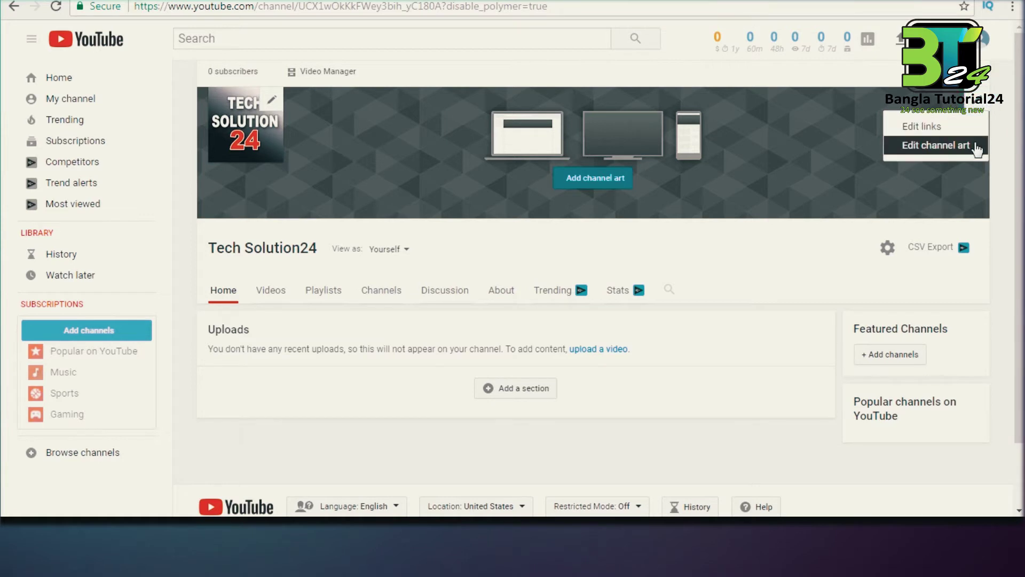
{"action": "left_click", "coordinate": [933, 152]}
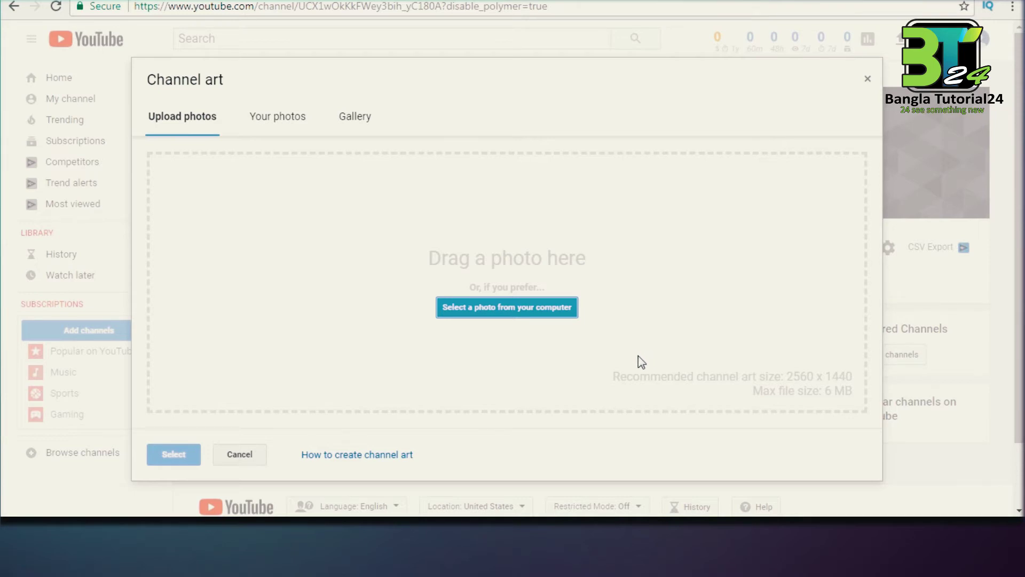
{"action": "left_click", "coordinate": [513, 313]}
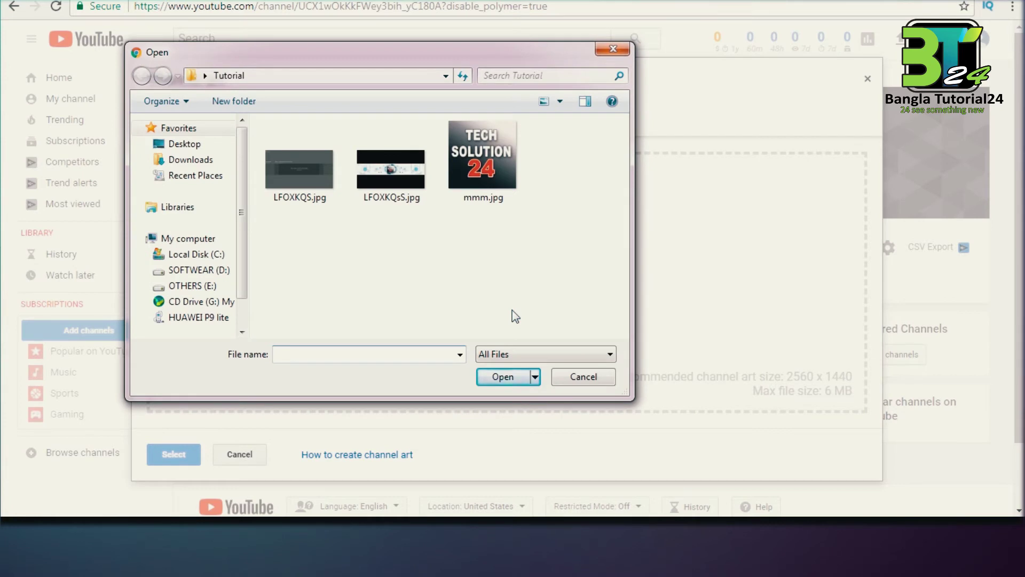
{"action": "left_click", "coordinate": [406, 191]}
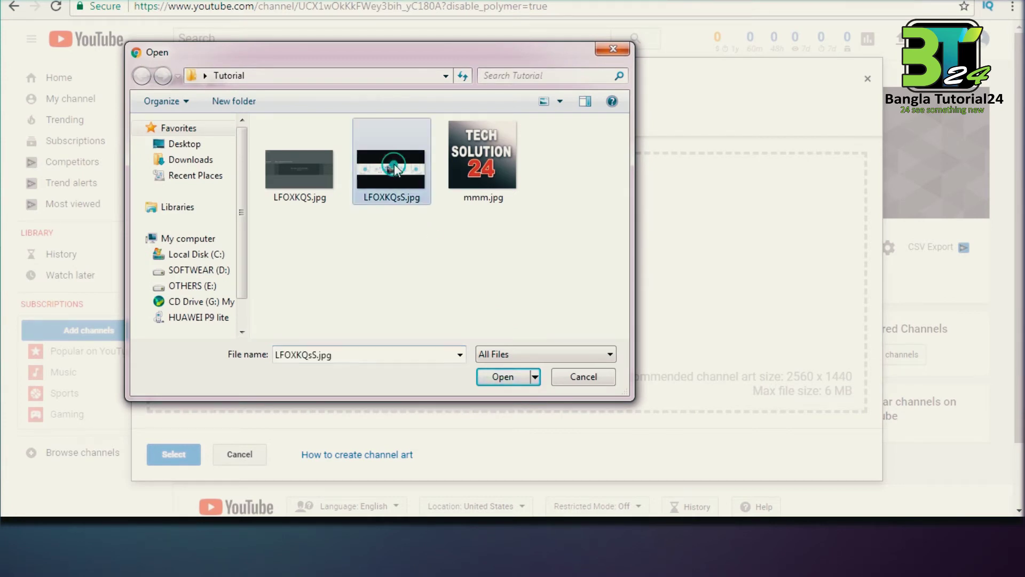
{"action": "left_click", "coordinate": [514, 377]}
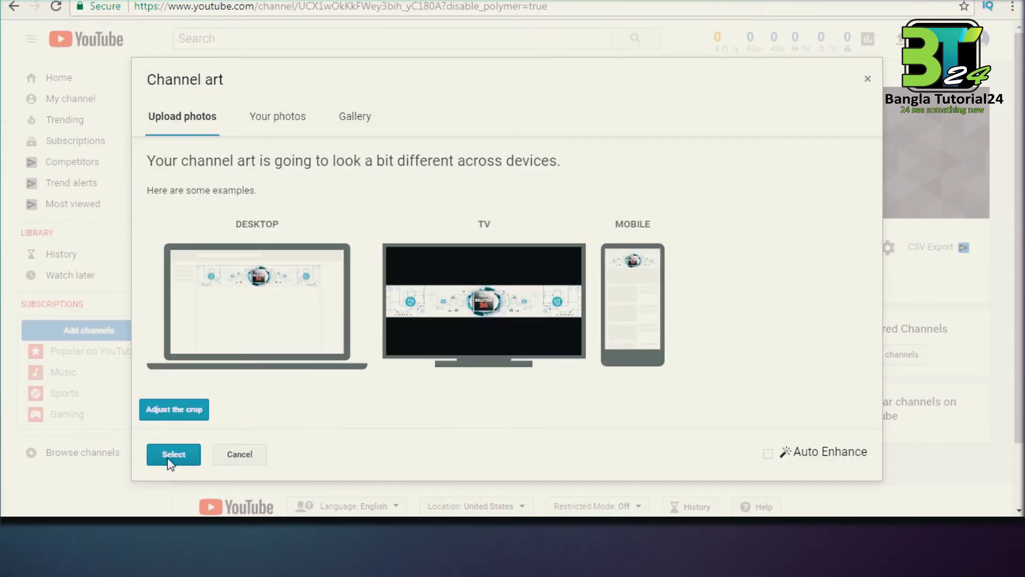
{"action": "left_click", "coordinate": [170, 460]}
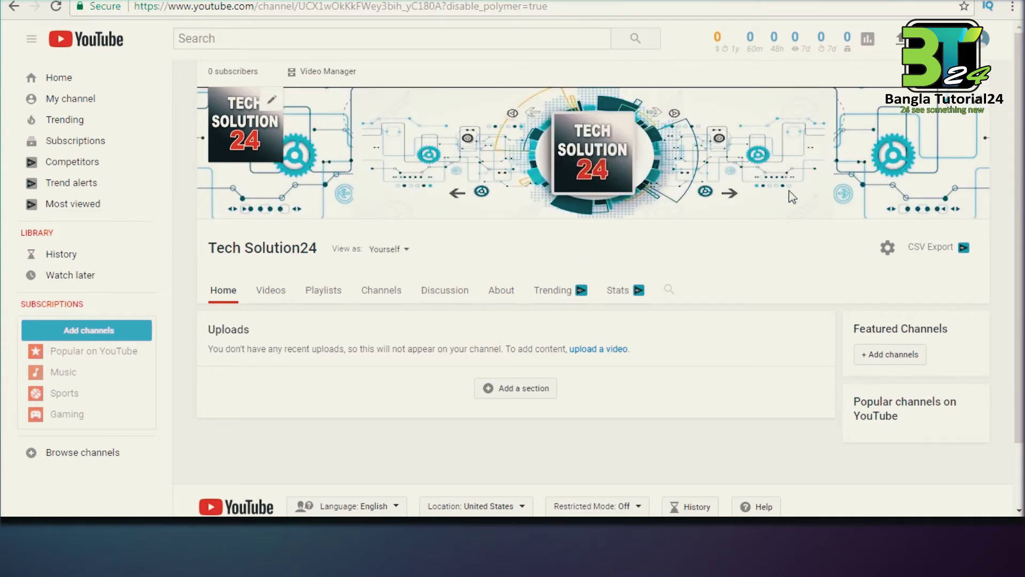
- Go to the channel's status and features page in Creator Studio and start the account verification
{"action": "key", "text": "alt+Left"}
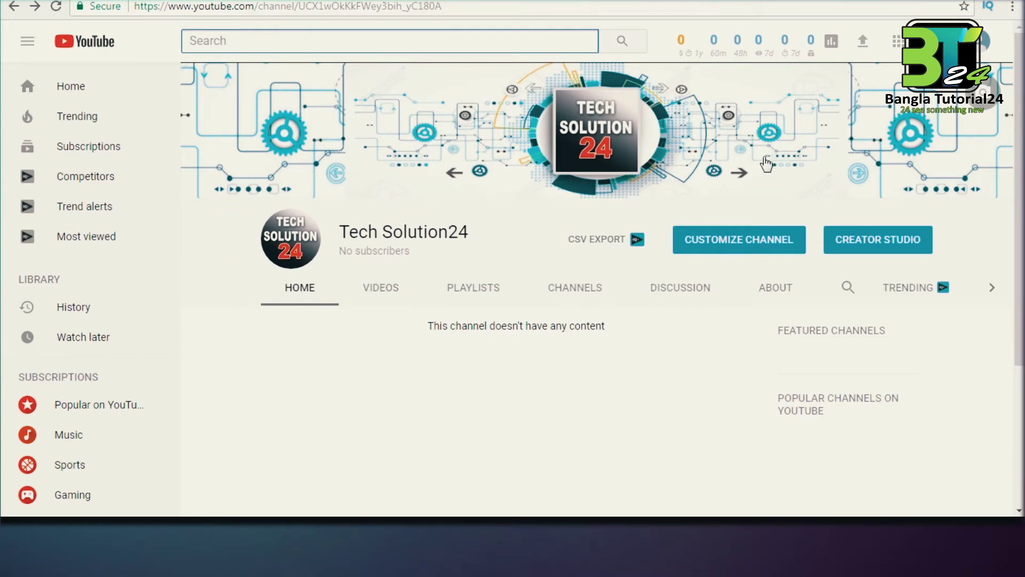
{"action": "left_click", "coordinate": [982, 47]}
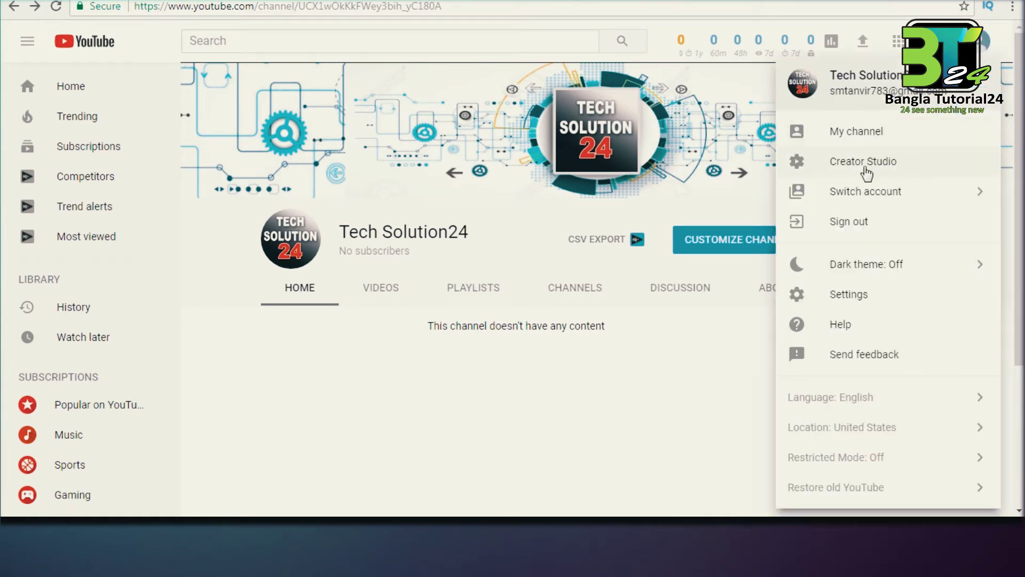
{"action": "left_click", "coordinate": [866, 163]}
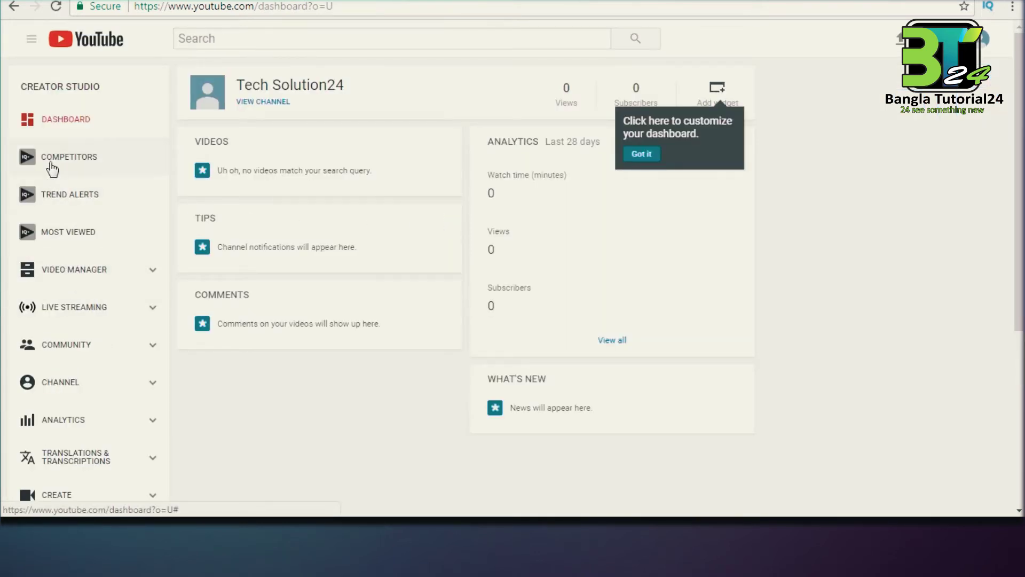
{"action": "left_click", "coordinate": [63, 394]}
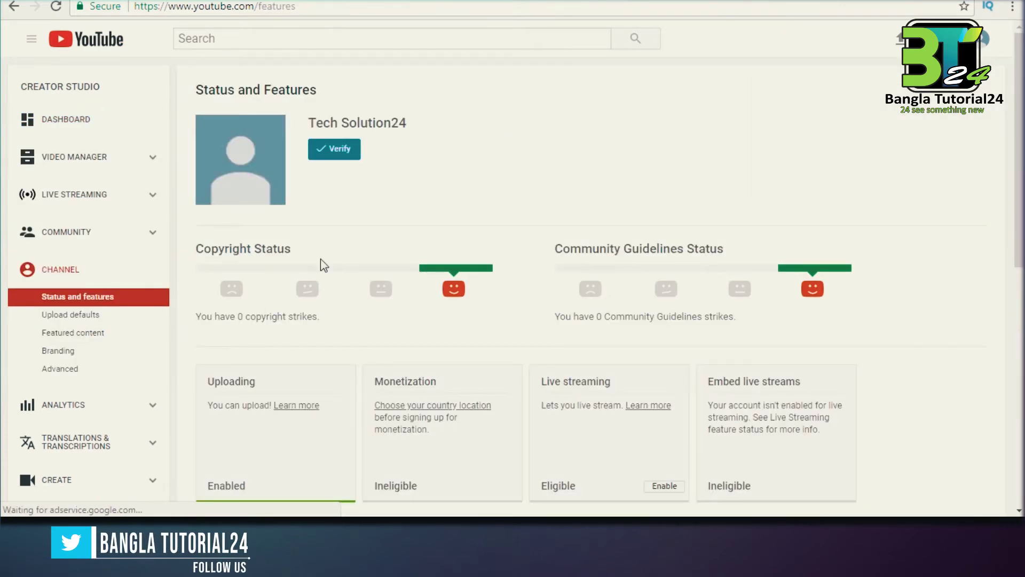
{"action": "left_click", "coordinate": [337, 153]}
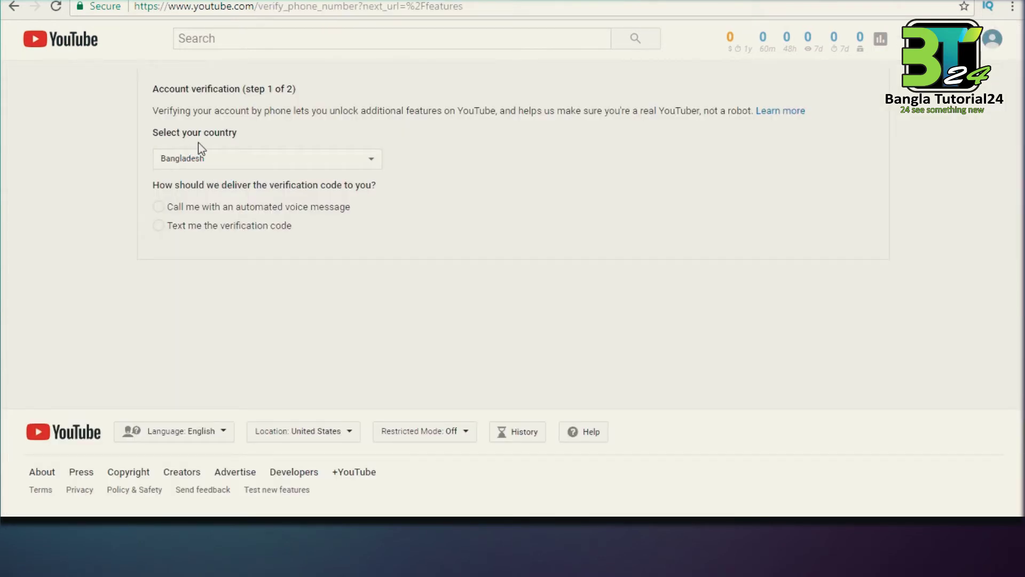
{"action": "left_click", "coordinate": [373, 162]}
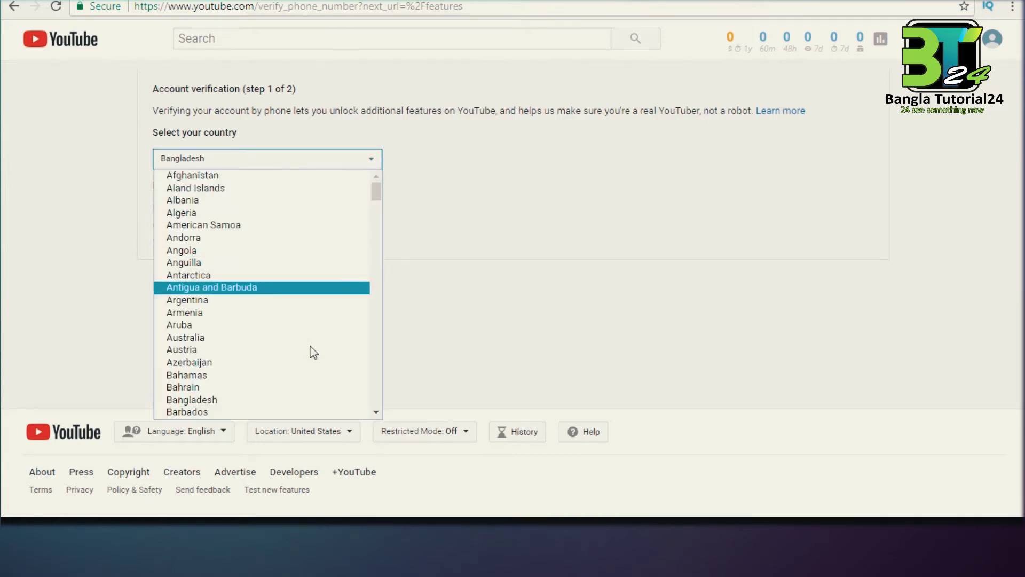
{"action": "mouse_move", "coordinate": [376, 193]}
{"action": "left_mouse_down"}
{"action": "mouse_move", "coordinate": [376, 403]}
{"action": "mouse_move", "coordinate": [361, 220]}
{"action": "mouse_move", "coordinate": [383, 200]}
{"action": "left_mouse_up"}
{"action": "left_click", "coordinate": [445, 200]}
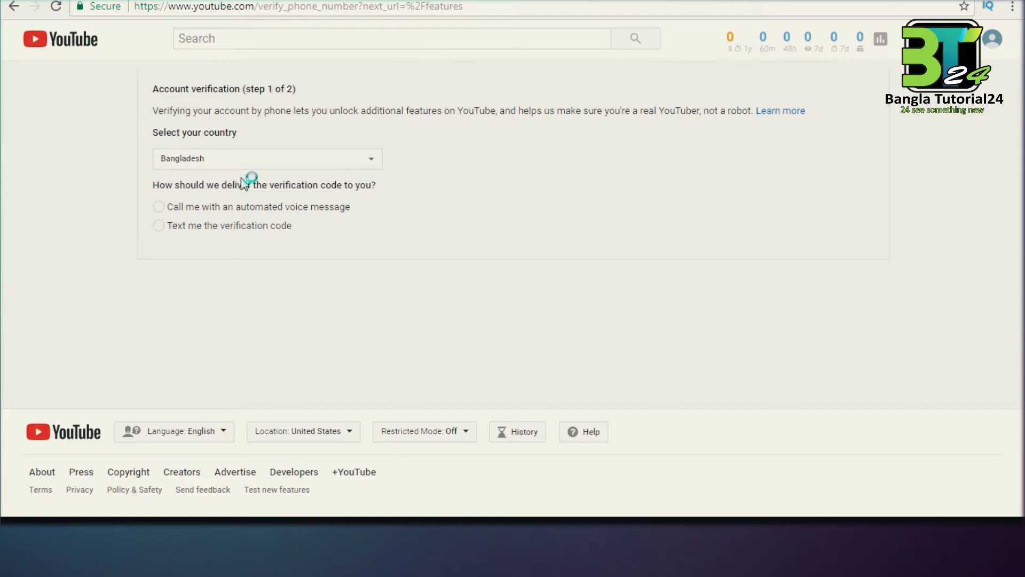
- Choose to receive the verification code by text message, enter the phone number and submit the request
{"action": "left_click", "coordinate": [241, 225]}
{"action": "left_click", "coordinate": [159, 227]}
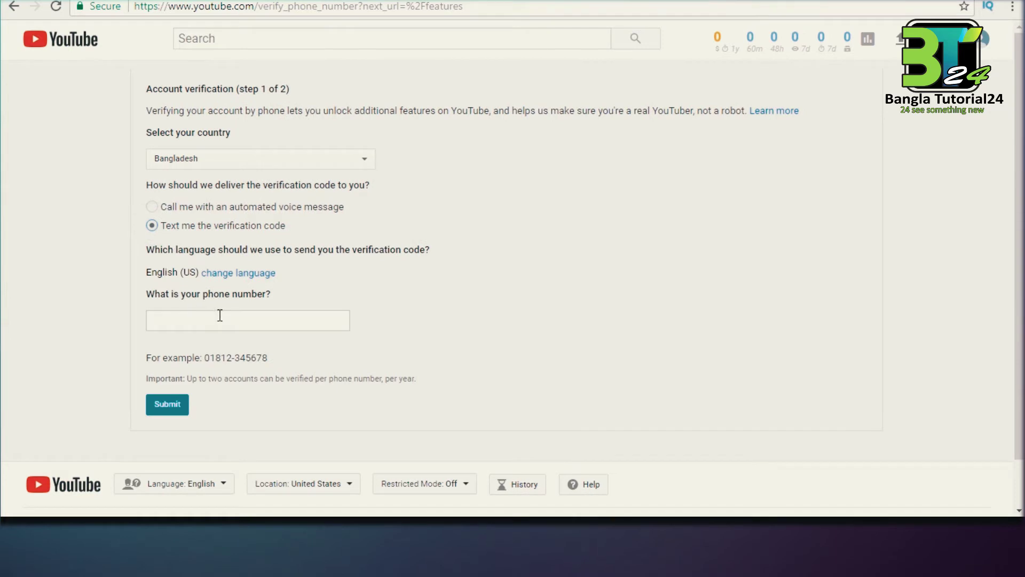
{"action": "scroll", "coordinate": [239, 330], "scroll_direction": "down", "scroll_amount": 1}
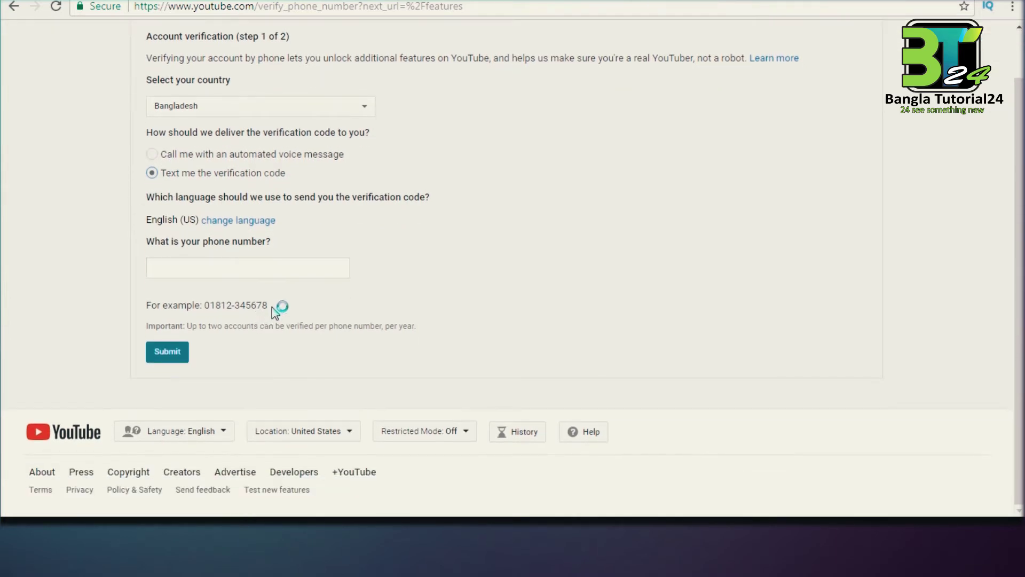
{"action": "left_click", "coordinate": [195, 270]}
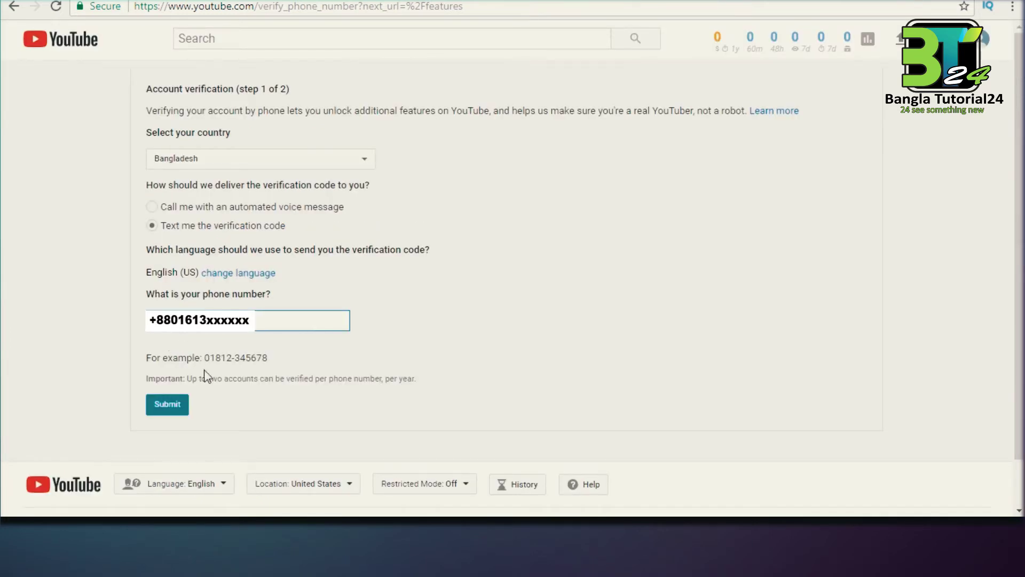
{"action": "left_click", "coordinate": [168, 411]}
{"action": "left_click", "coordinate": [167, 409]}
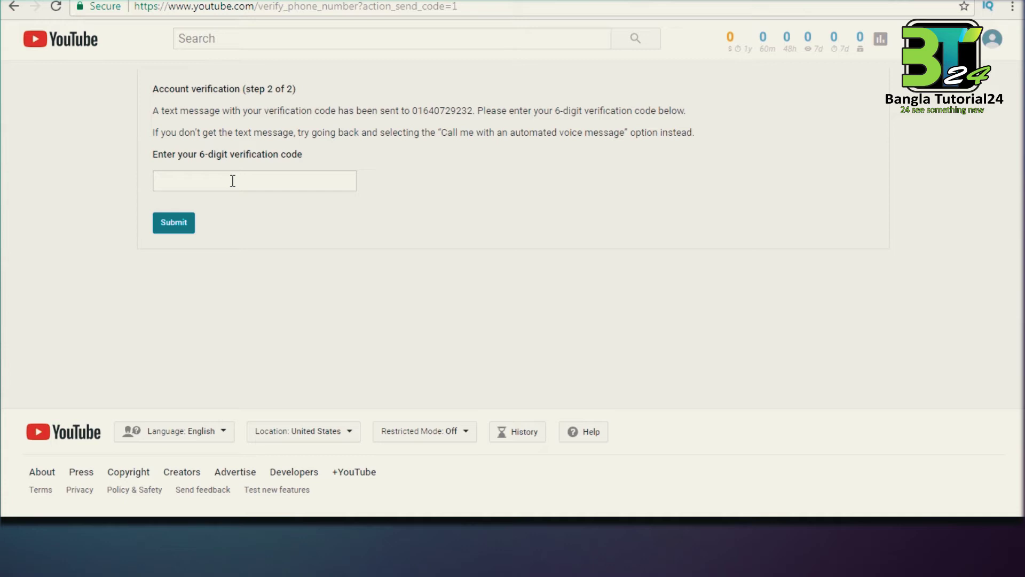
- Enter the 6-digit verification code, submit it and continue to the channel's status and features page
{"action": "left_click", "coordinate": [207, 179]}
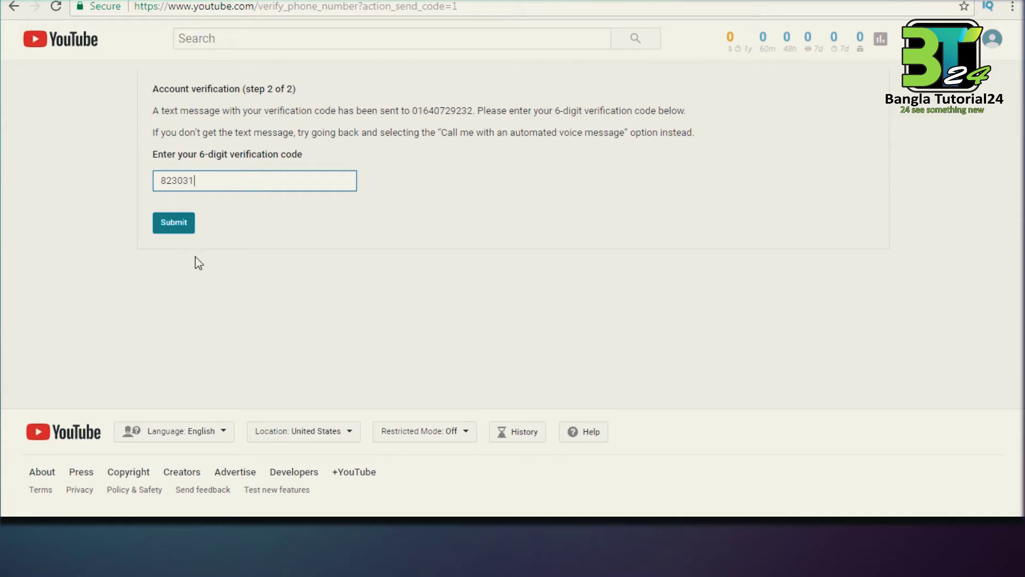
{"action": "left_click", "coordinate": [170, 229]}
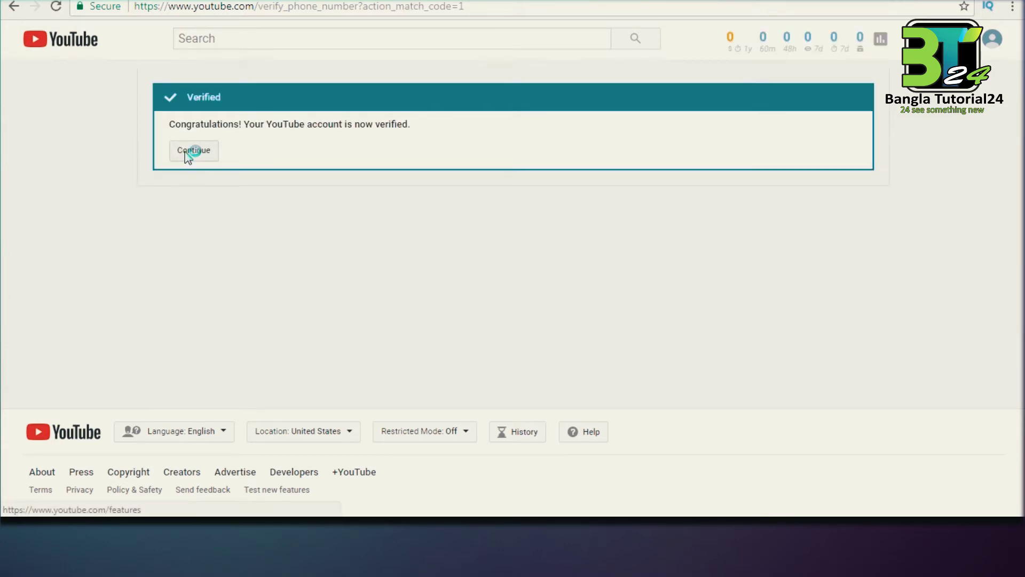
{"action": "left_click", "coordinate": [188, 156]}
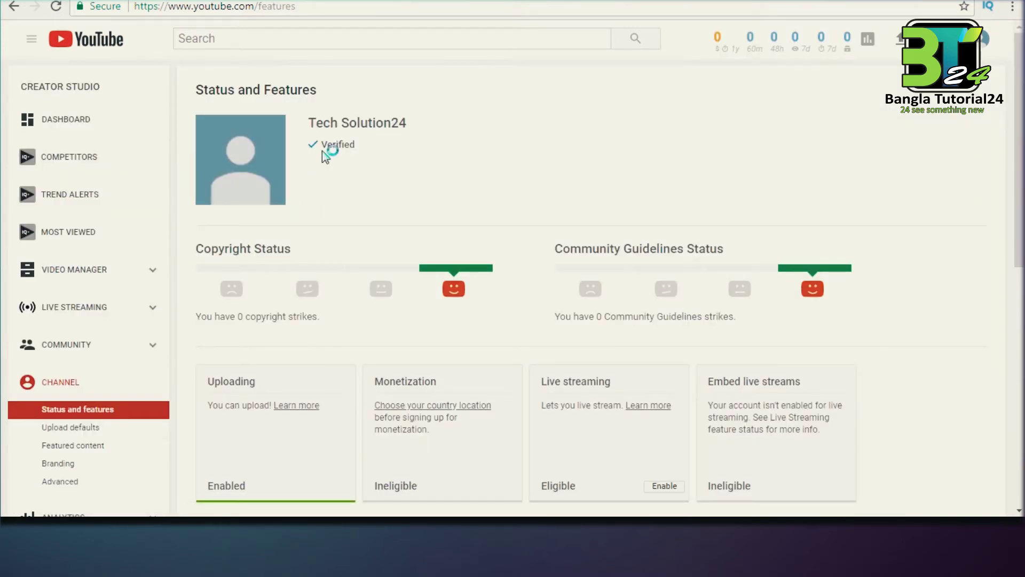
- Review the available channel features and enable live streaming
{"action": "scroll", "coordinate": [470, 293], "scroll_direction": "down", "scroll_amount": 3}
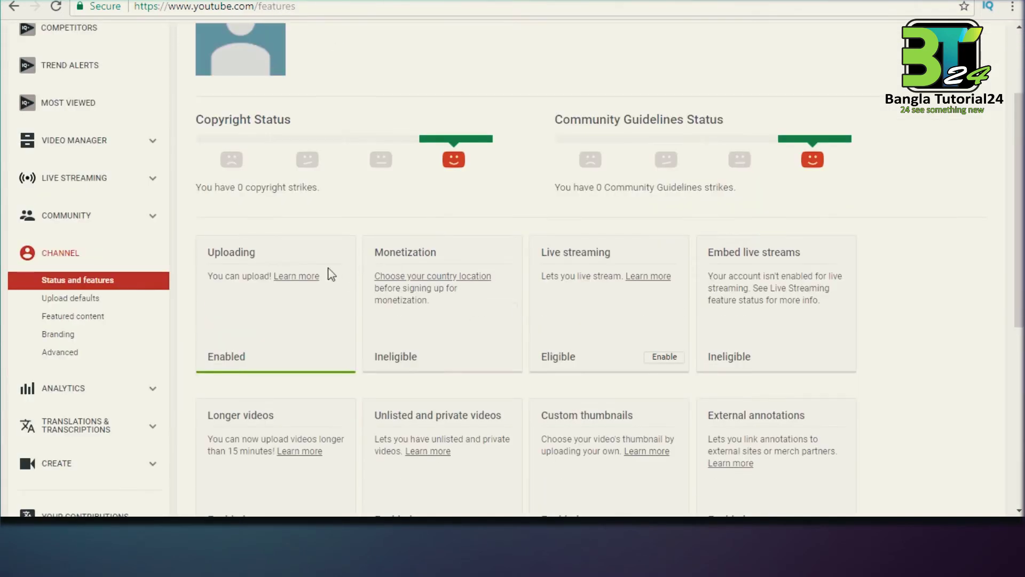
{"action": "scroll", "coordinate": [328, 274], "scroll_direction": "up", "scroll_amount": 3}
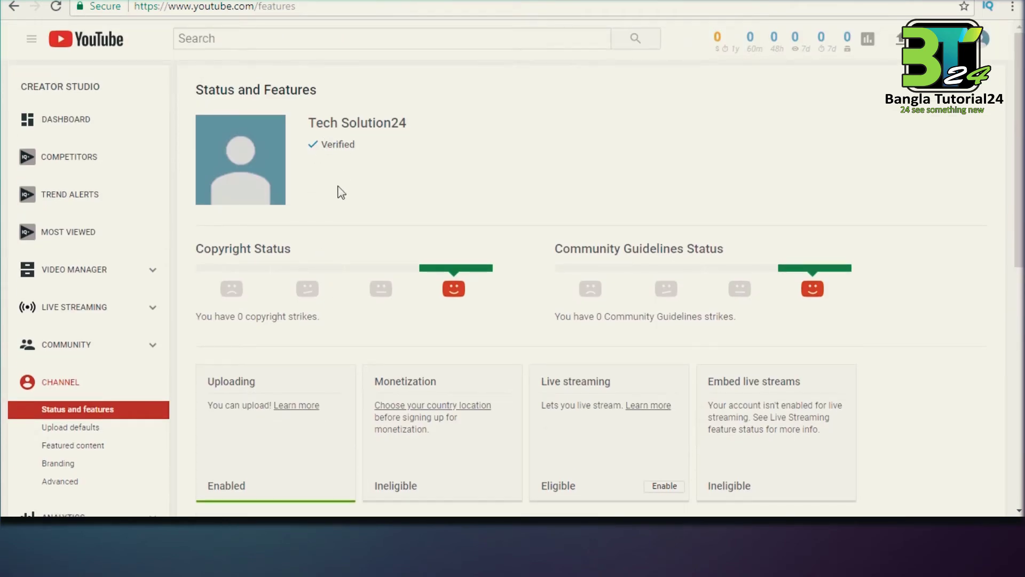
{"action": "scroll", "coordinate": [366, 398], "scroll_direction": "down", "scroll_amount": 5}
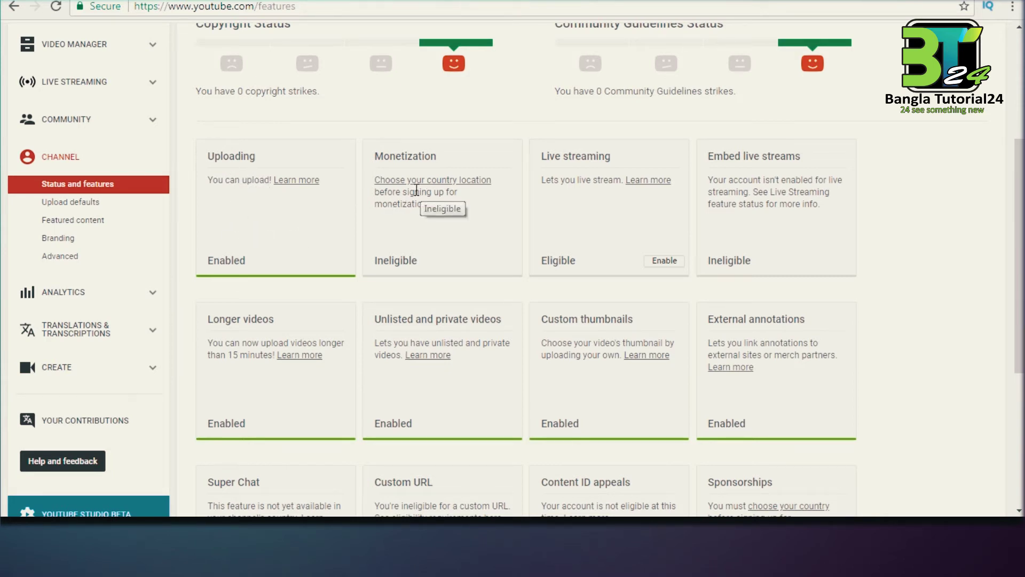
{"action": "left_click", "coordinate": [434, 181]}
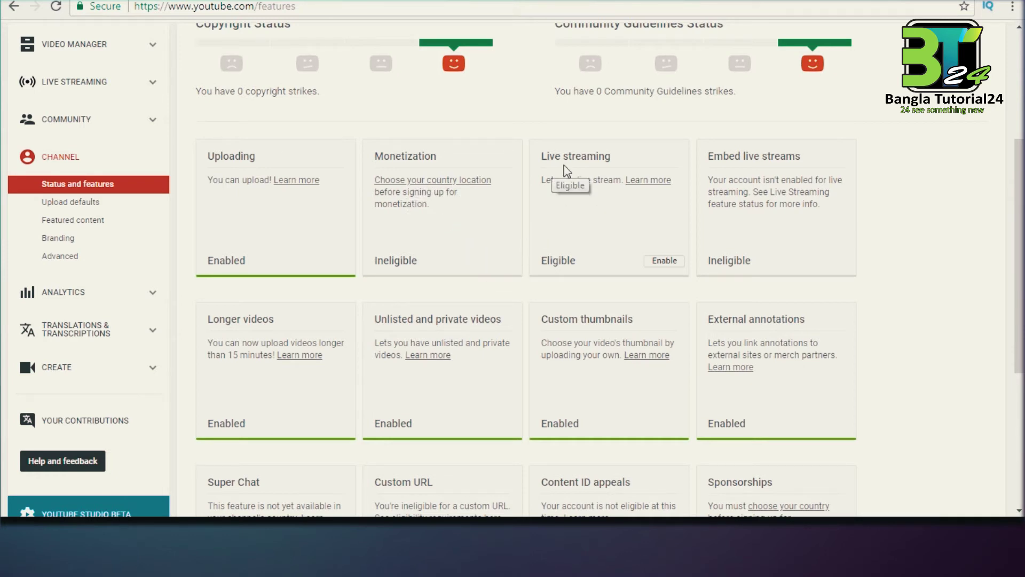
{"action": "left_click", "coordinate": [667, 261]}
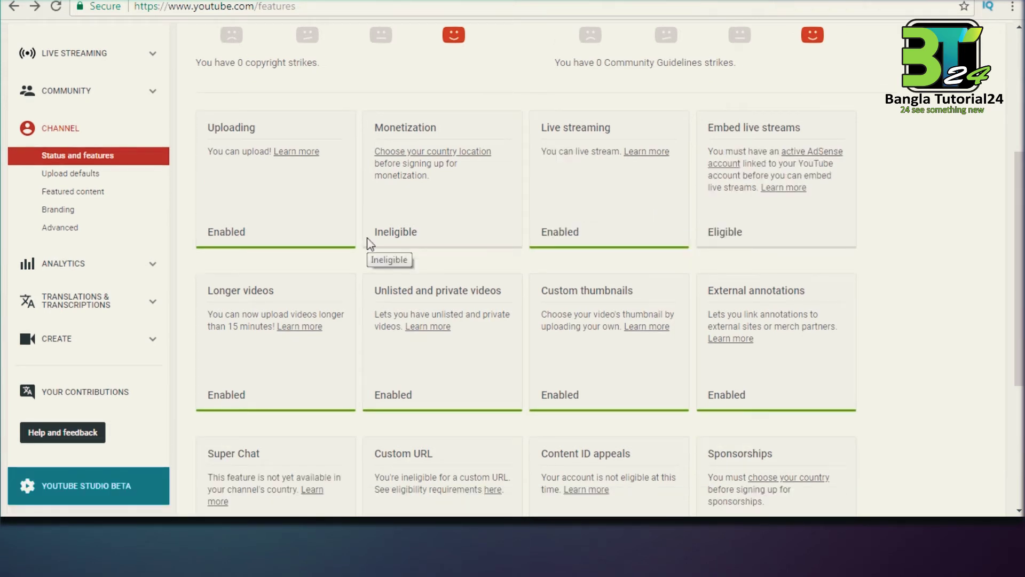
- In the channel's advanced settings, set the country to United States and the channel keywords to "tech.technical.technal tips.tech solutions."
{"action": "left_click", "coordinate": [60, 228]}
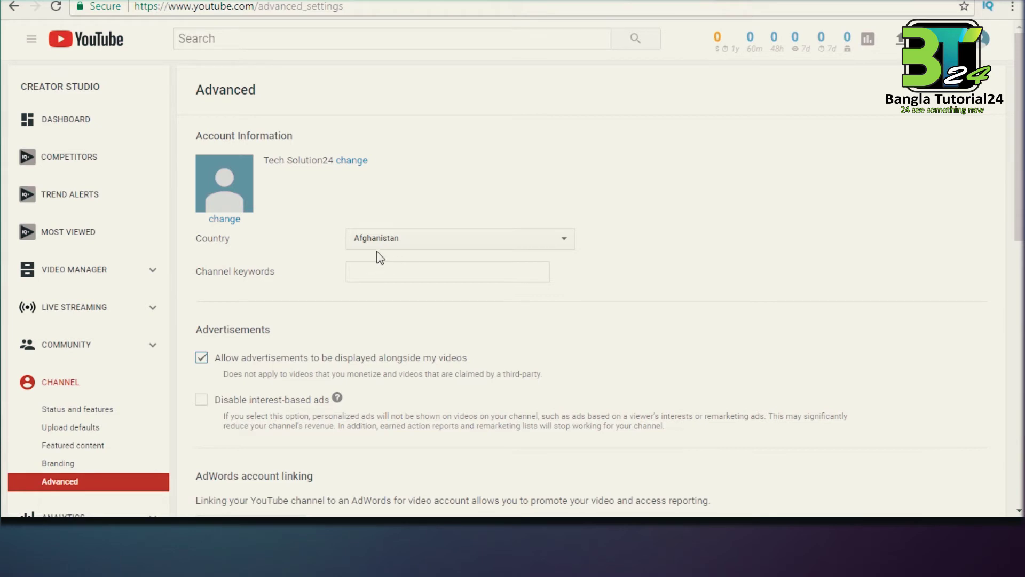
{"action": "left_click", "coordinate": [565, 239]}
{"action": "mouse_move", "coordinate": [570, 273]}
{"action": "left_mouse_down"}
{"action": "mouse_move", "coordinate": [570, 401]}
{"action": "mouse_move", "coordinate": [570, 278]}
{"action": "left_mouse_up"}
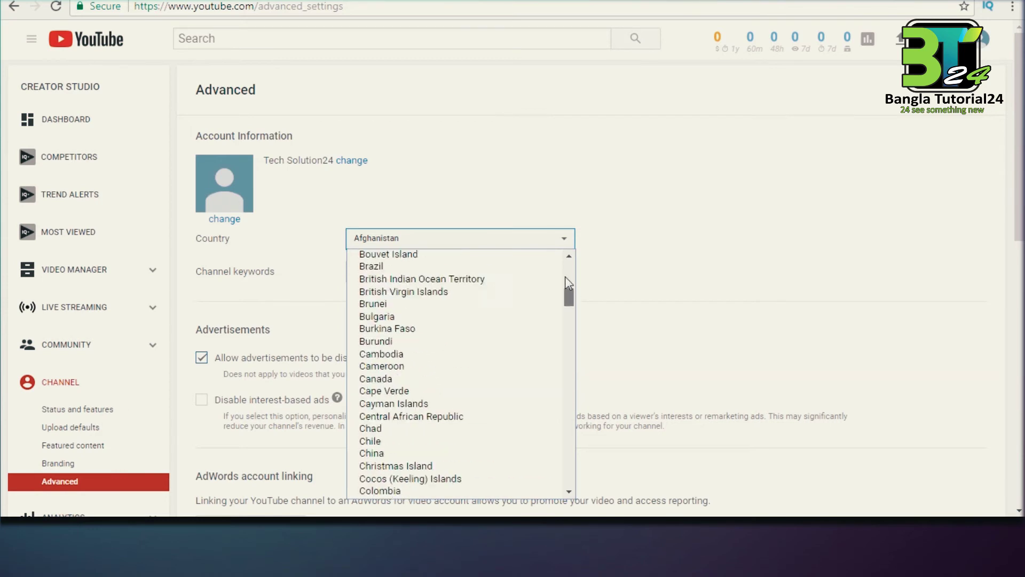
{"action": "type", "text": "united states"}
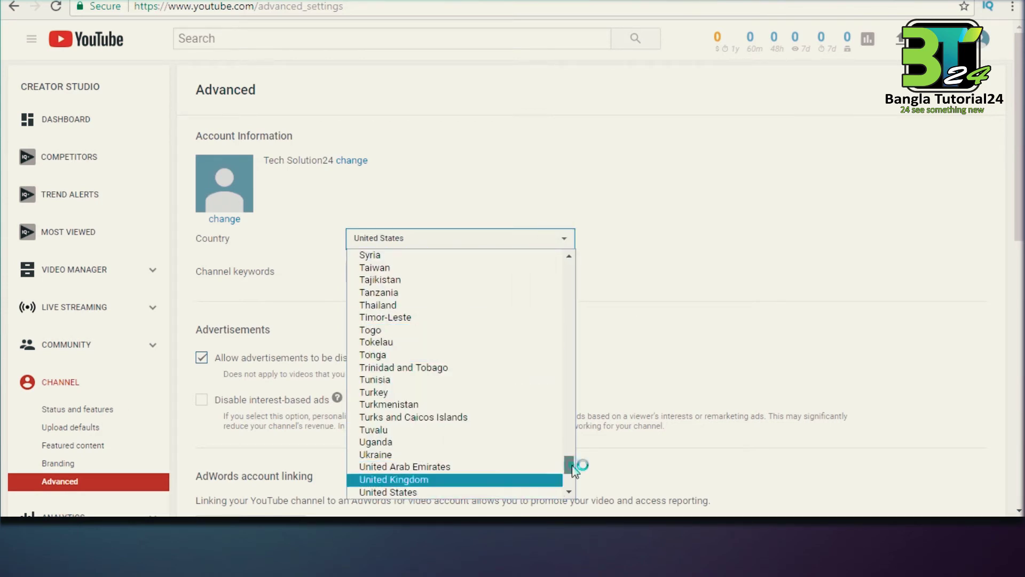
{"action": "scroll", "coordinate": [569, 470], "scroll_direction": "down", "scroll_amount": 2}
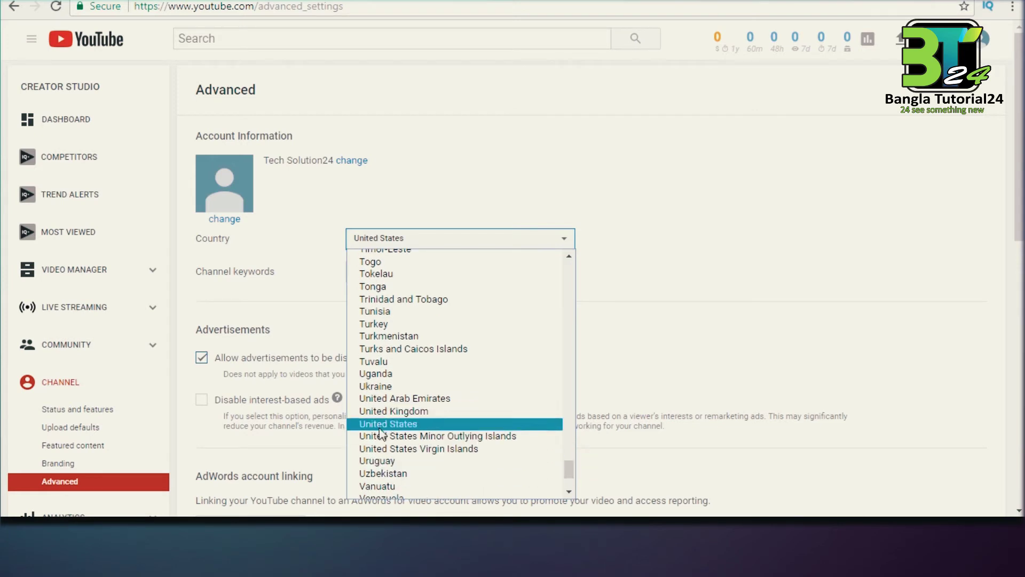
{"action": "left_click", "coordinate": [414, 425]}
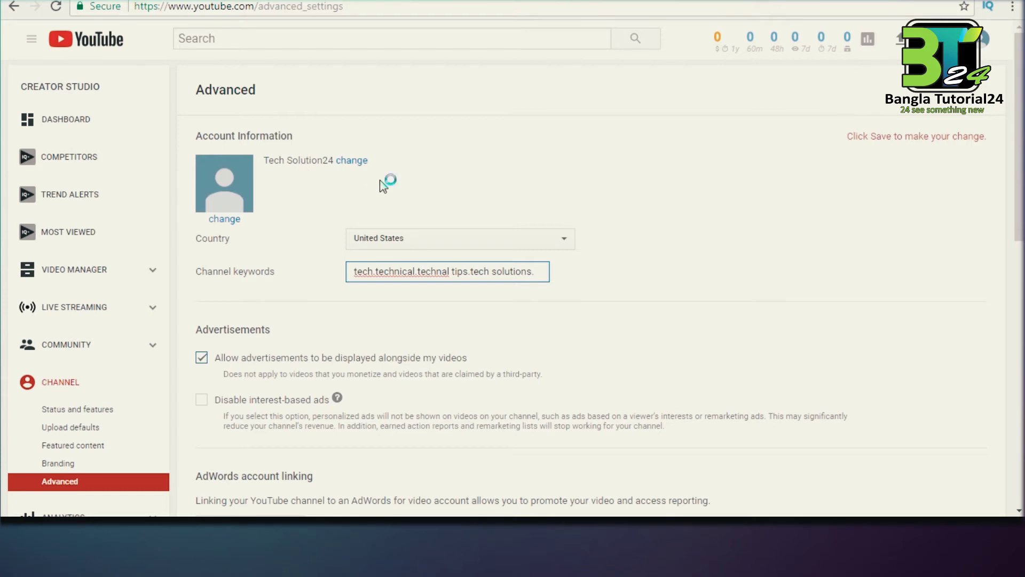
{"action": "left_click", "coordinate": [254, 117]}
- Review the advertisement, AdWords linking, associated website, channel recommendation and subscriber count options in the advanced settings
{"action": "scroll", "coordinate": [254, 117], "scroll_direction": "down", "scroll_amount": 3}
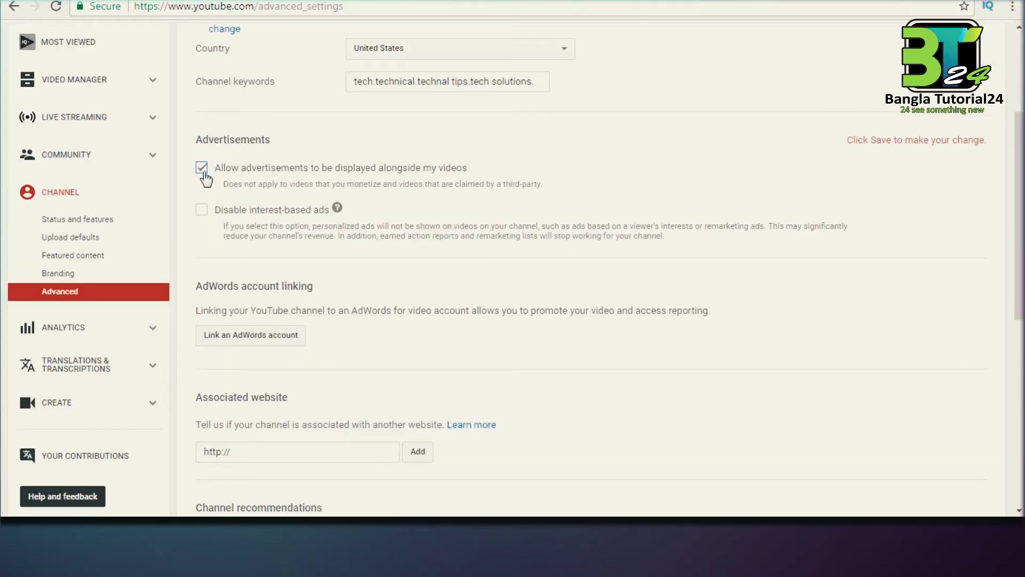
{"action": "scroll", "coordinate": [203, 179], "scroll_direction": "down", "scroll_amount": 3}
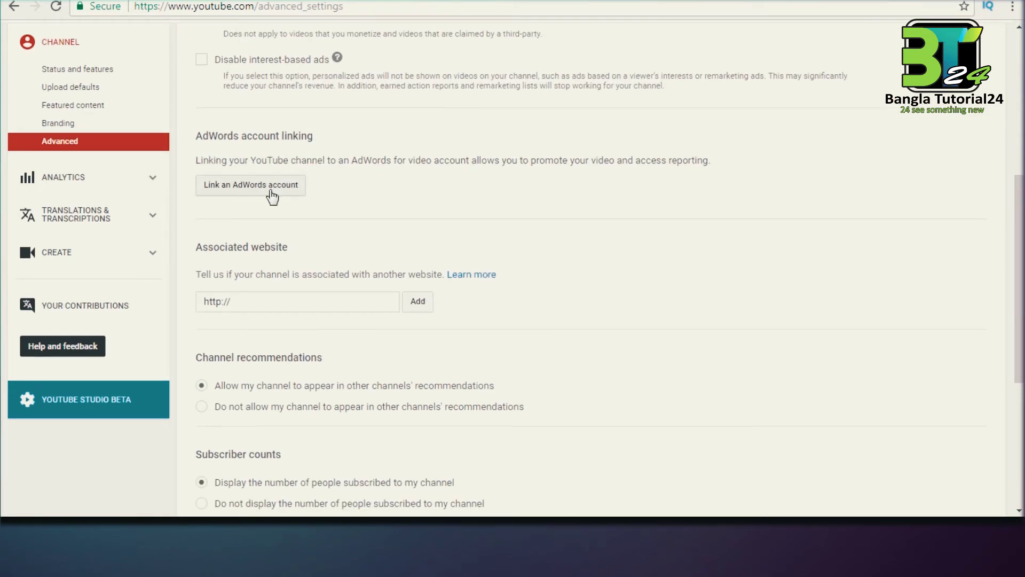
{"action": "scroll", "coordinate": [323, 187], "scroll_direction": "up", "scroll_amount": 6}
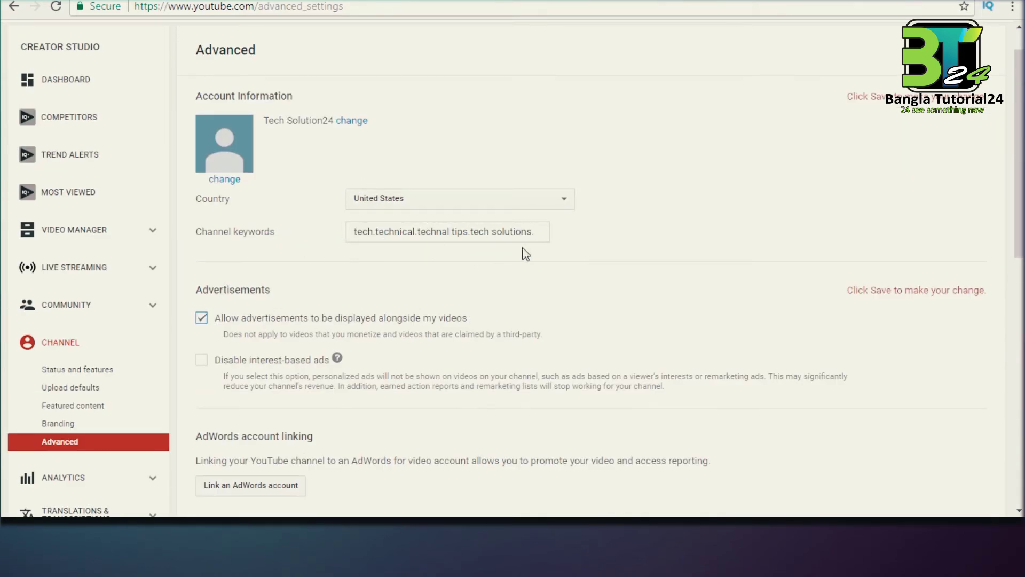
{"action": "scroll", "coordinate": [466, 290], "scroll_direction": "down", "scroll_amount": 4}
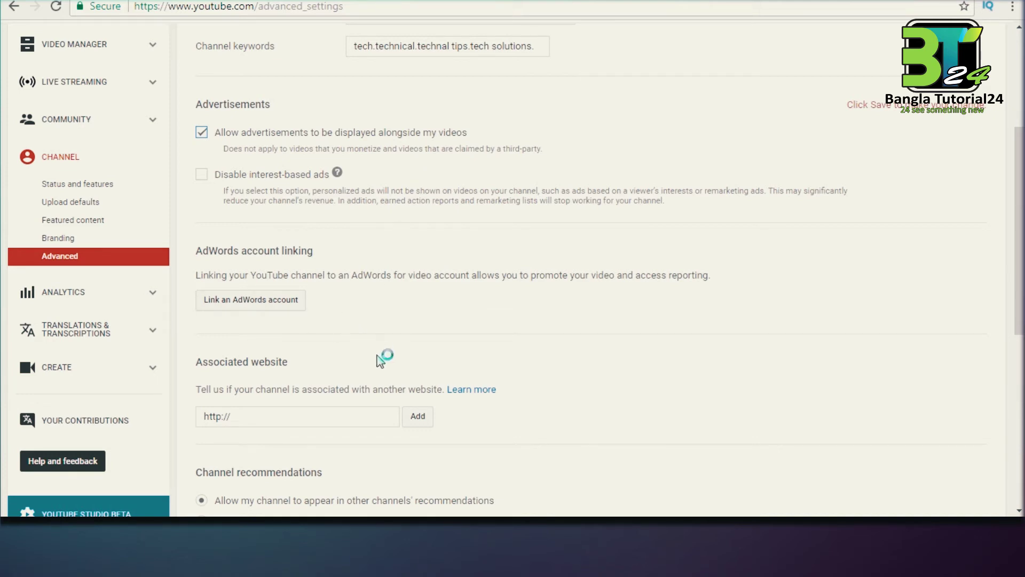
{"action": "scroll", "coordinate": [381, 360], "scroll_direction": "down", "scroll_amount": 3}
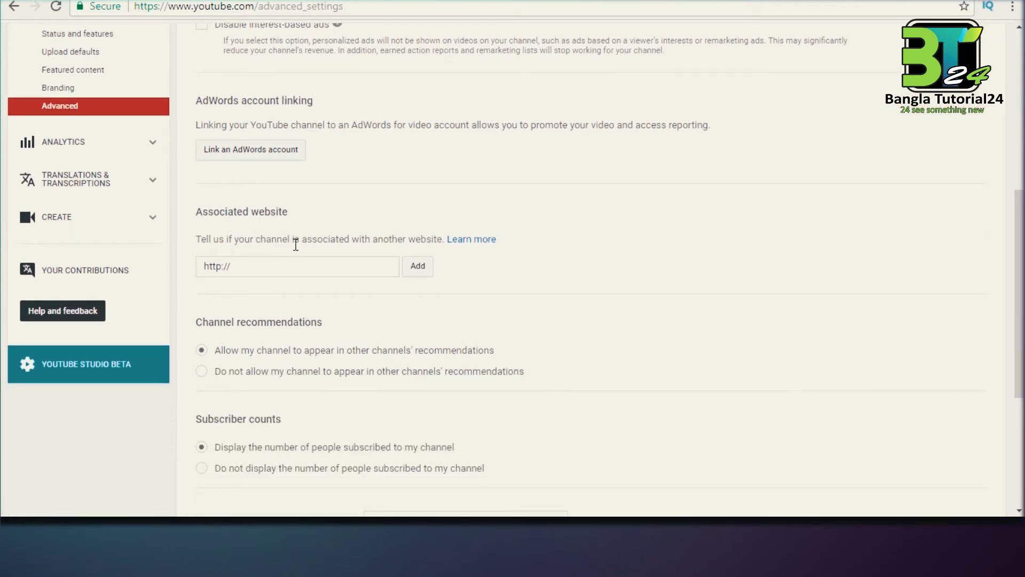
{"action": "scroll", "coordinate": [365, 342], "scroll_direction": "down", "scroll_amount": 2}
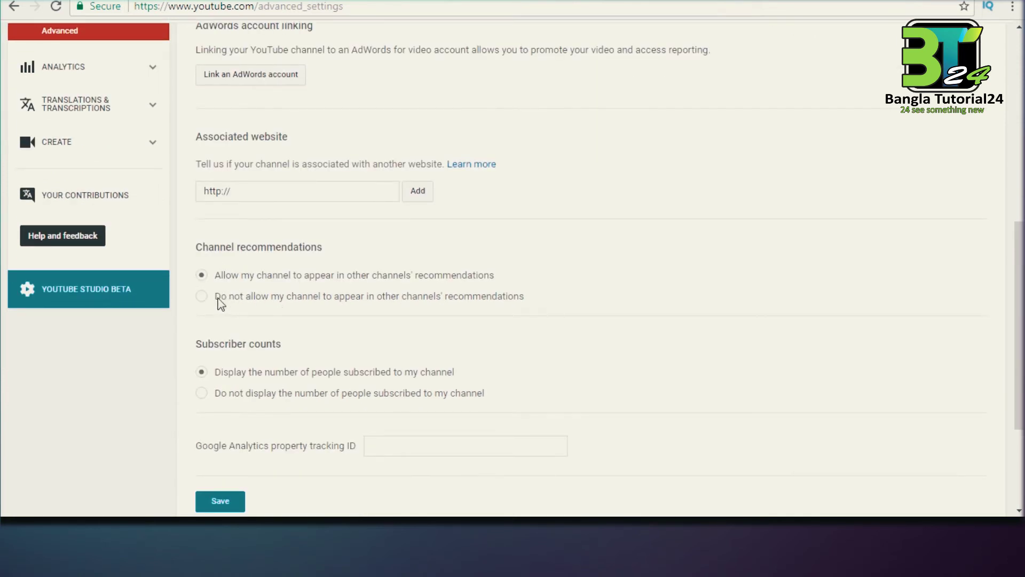
{"action": "scroll", "coordinate": [220, 400], "scroll_direction": "down", "scroll_amount": 3}
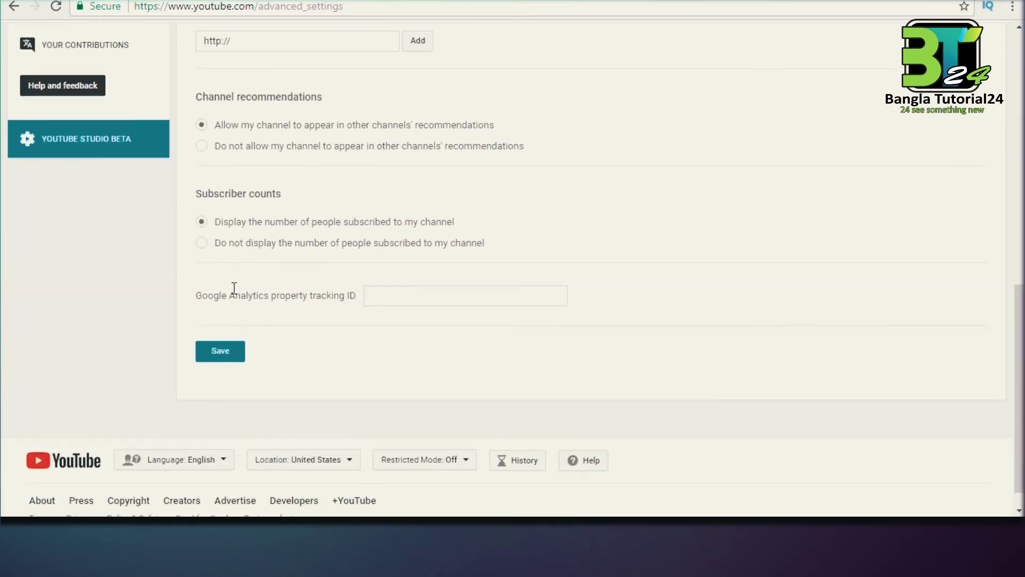
- Choose to display the number of people subscribed to the channel and save the advanced settings
{"action": "left_click", "coordinate": [202, 221]}
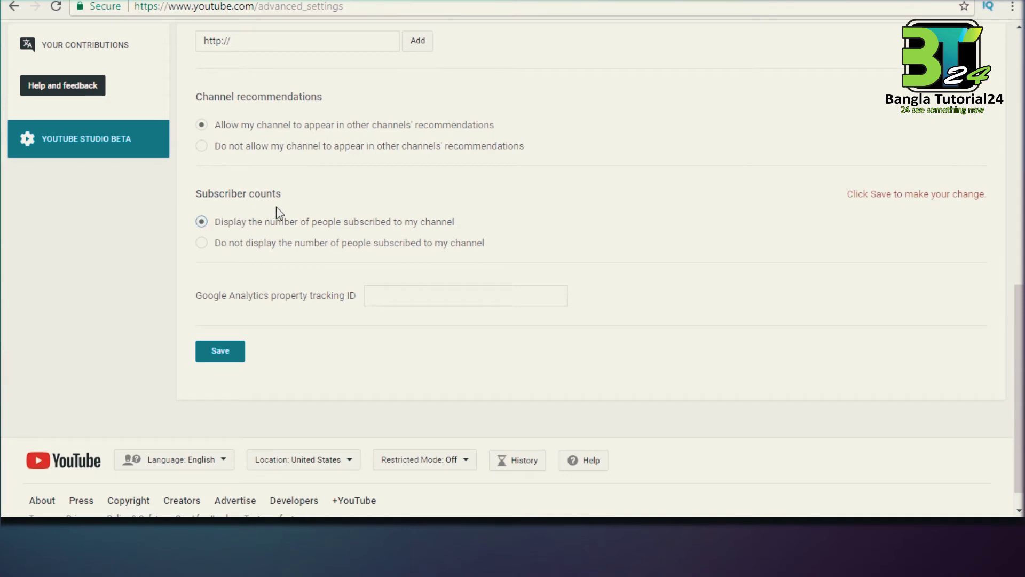
{"action": "left_click", "coordinate": [210, 245]}
{"action": "left_click", "coordinate": [276, 264]}
{"action": "left_click", "coordinate": [278, 267]}
{"action": "left_click", "coordinate": [224, 357]}
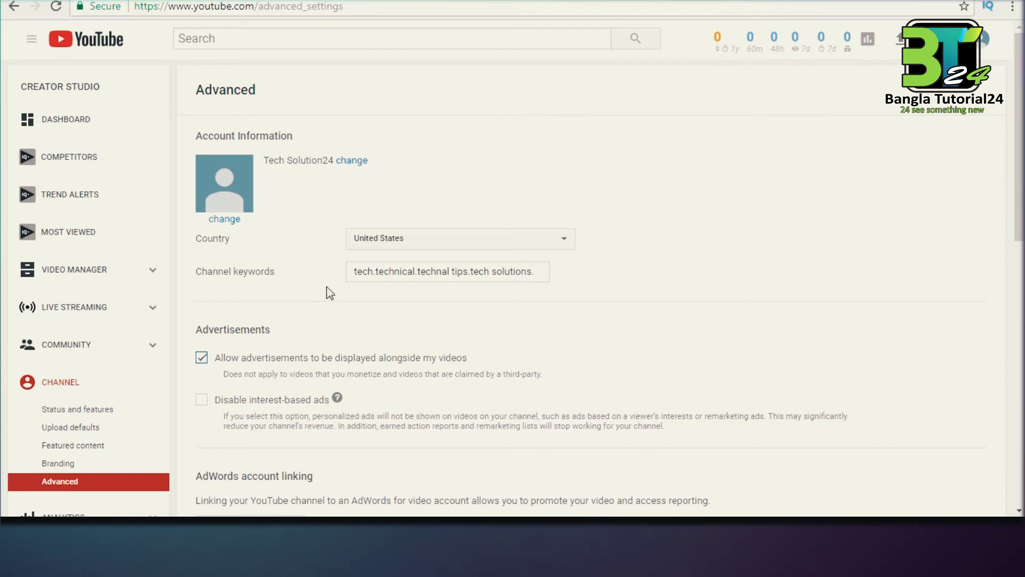
{"action": "scroll", "coordinate": [328, 294], "scroll_direction": "down", "scroll_amount": 6}
{"action": "left_click", "coordinate": [335, 301]}
{"action": "scroll", "coordinate": [336, 302], "scroll_direction": "down", "scroll_amount": 5}
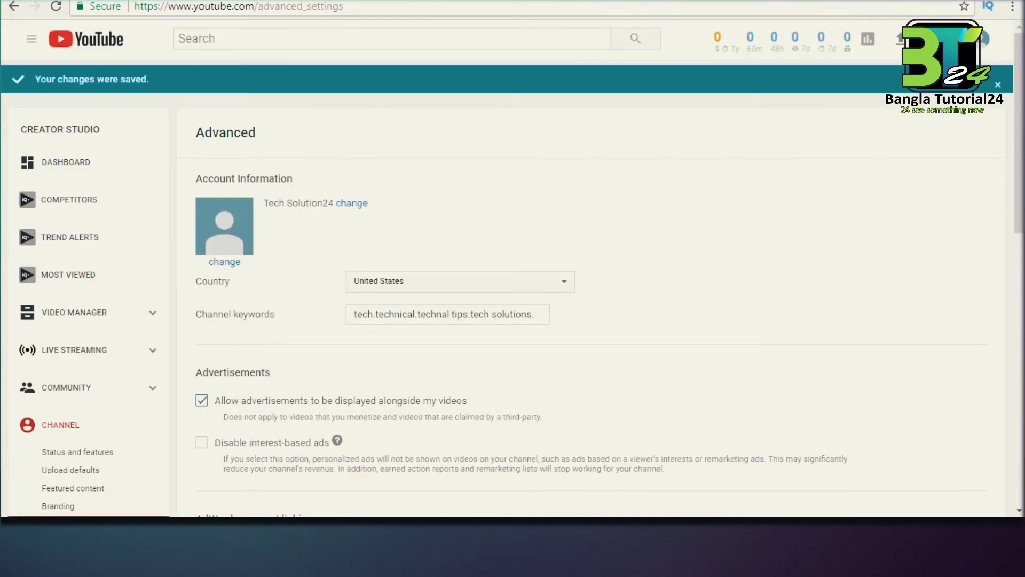
- Return to the Creator Studio dashboard and go to the My channel page from there
{"action": "left_click", "coordinate": [984, 45]}
{"action": "left_click", "coordinate": [894, 128]}
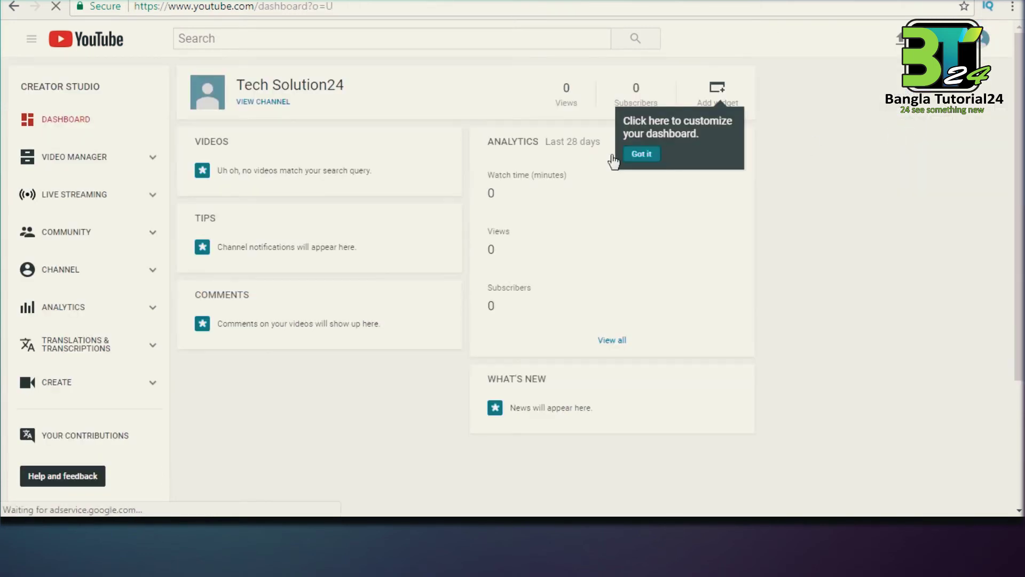
{"action": "left_click", "coordinate": [31, 40]}
{"action": "left_click", "coordinate": [69, 99]}
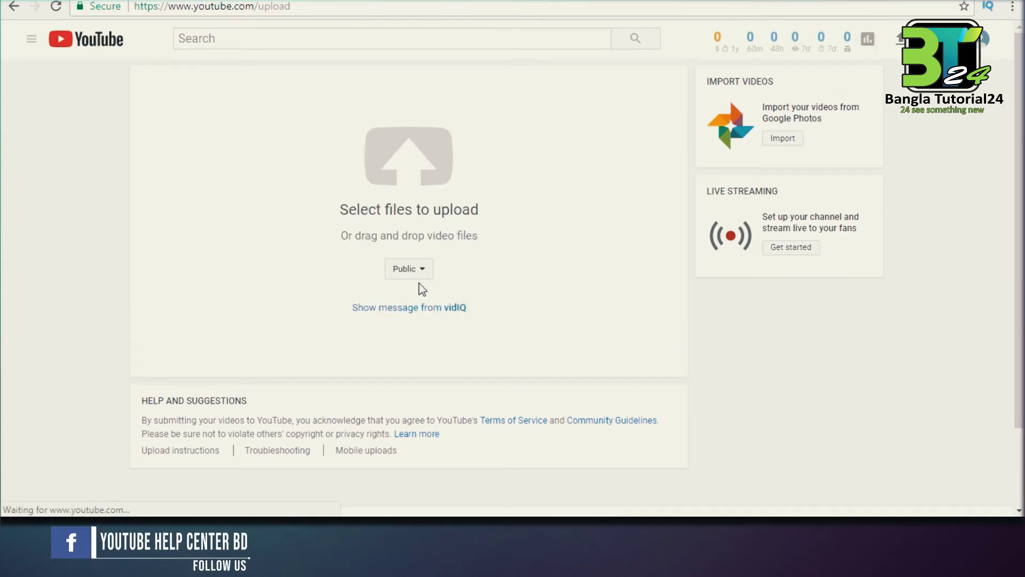
- Upload the video 03. FINAL .mp4 from the 01-03-18 folder with public visibility
{"action": "left_click", "coordinate": [414, 176]}
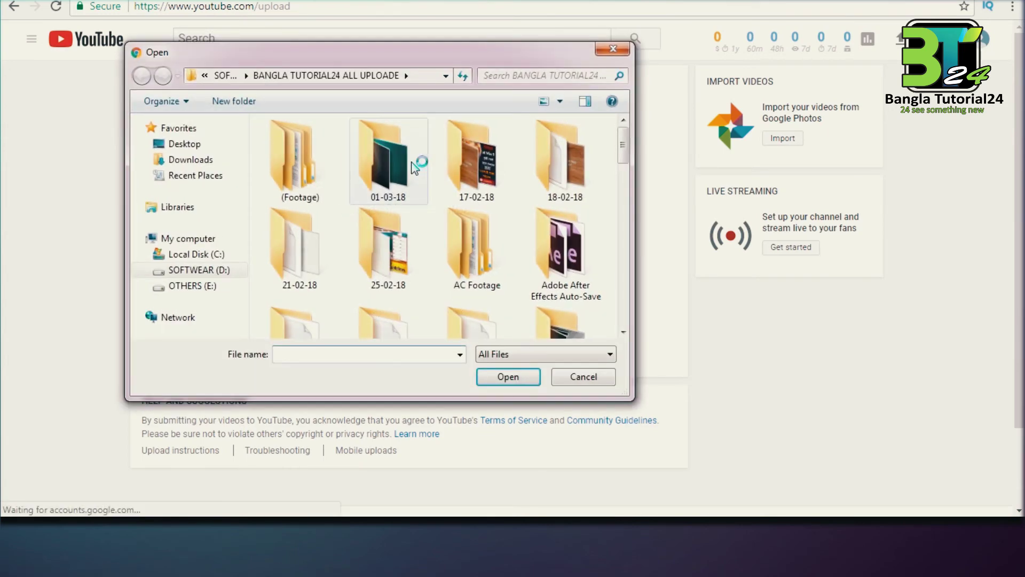
{"action": "double_click", "coordinate": [386, 158]}
{"action": "left_click", "coordinate": [299, 144]}
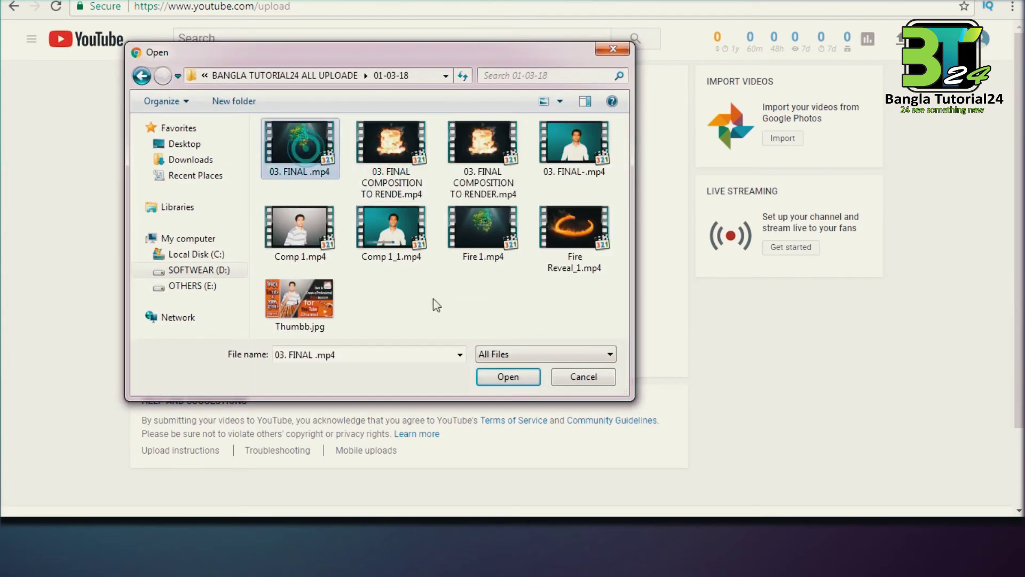
{"action": "left_click", "coordinate": [518, 381]}
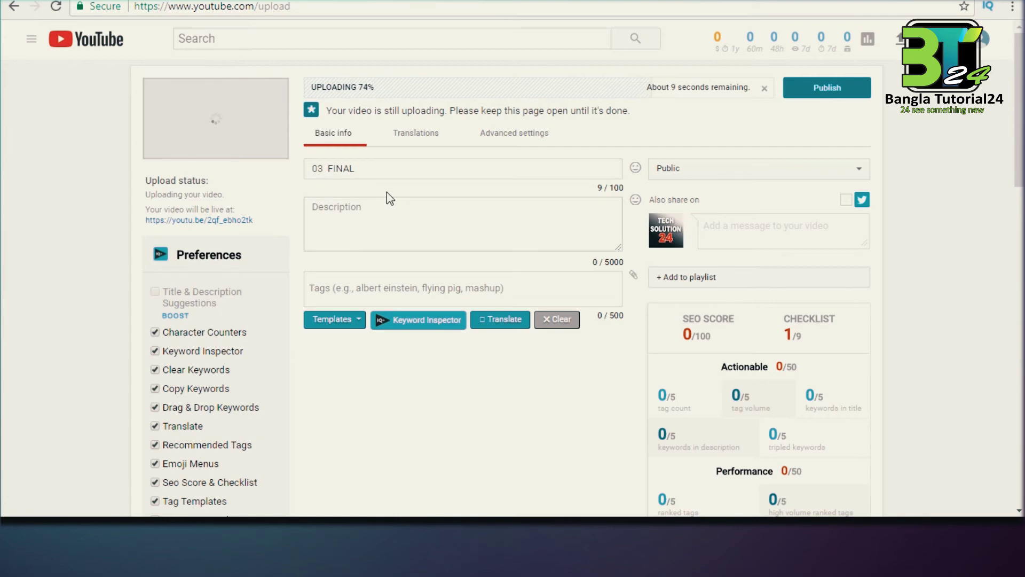
{"action": "mouse_move", "coordinate": [1015, 163]}
{"action": "left_mouse_down"}
{"action": "mouse_move", "coordinate": [1018, 323]}
{"action": "mouse_move", "coordinate": [1019, 182]}
{"action": "left_mouse_up"}
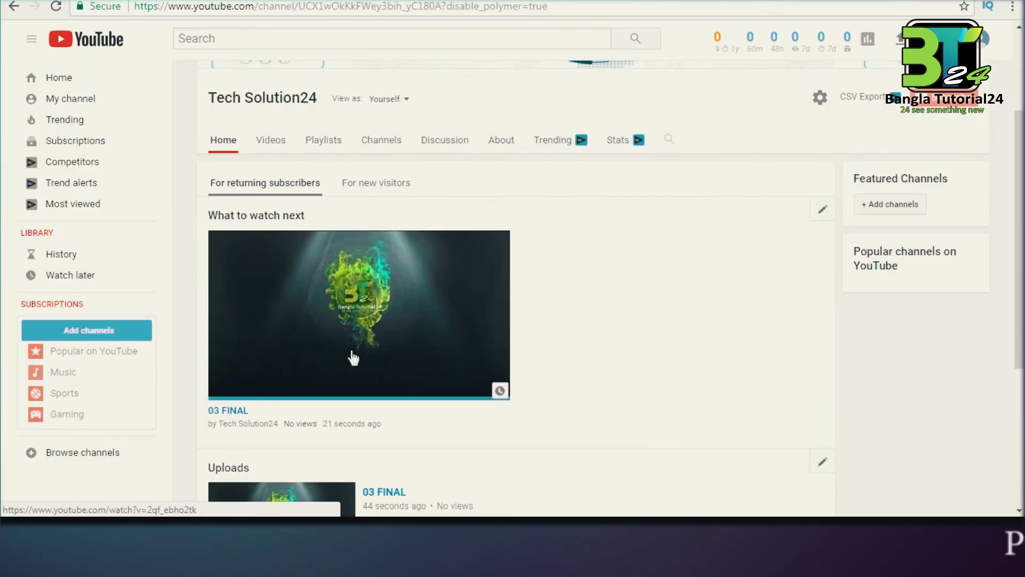
- Check the channel's home page and upload a second video, 03. FINAL COMPOSITION TO RENDE.mp4, from the 01-03-18 folder
{"action": "scroll", "coordinate": [394, 337], "scroll_direction": "down", "scroll_amount": 4}
{"action": "scroll", "coordinate": [394, 335], "scroll_direction": "up", "scroll_amount": 7}
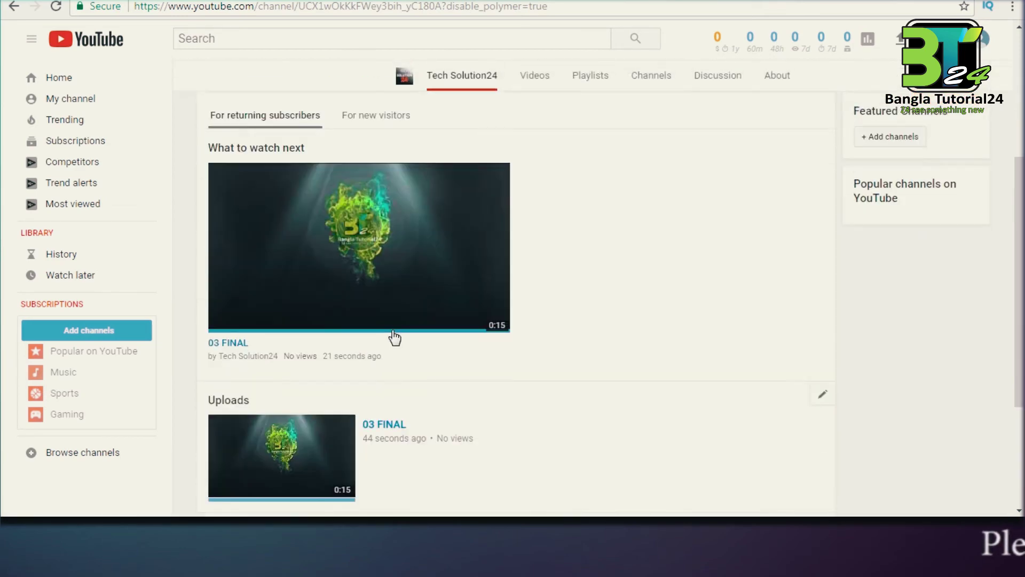
{"action": "scroll", "coordinate": [441, 403], "scroll_direction": "down", "scroll_amount": 3}
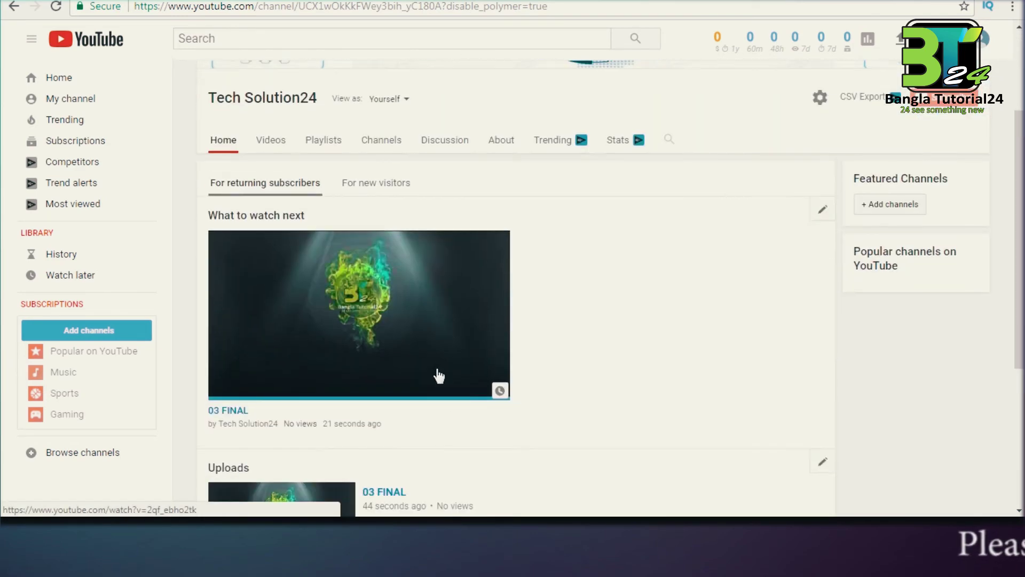
{"action": "scroll", "coordinate": [470, 347], "scroll_direction": "up", "scroll_amount": 3}
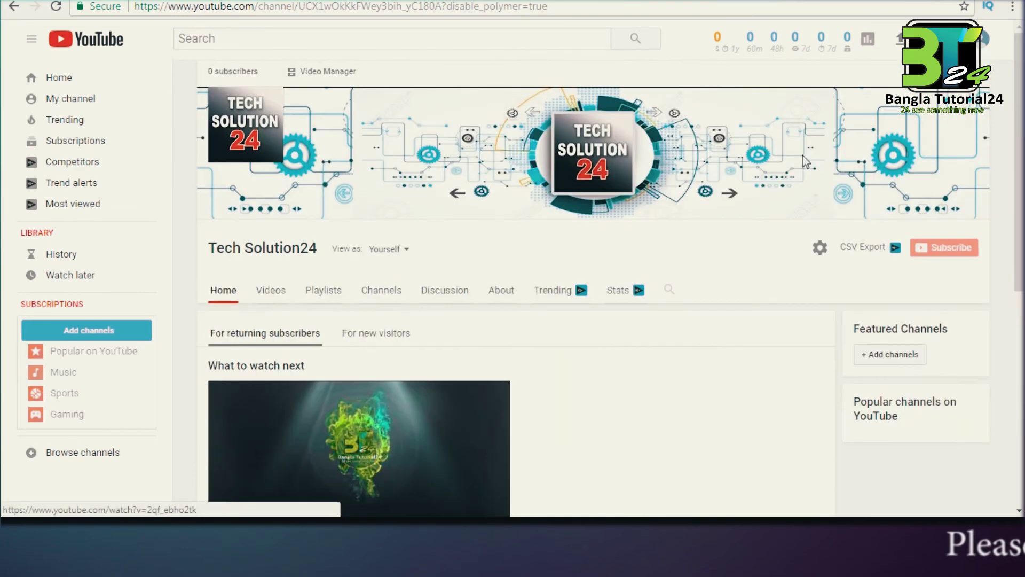
{"action": "left_click", "coordinate": [901, 38]}
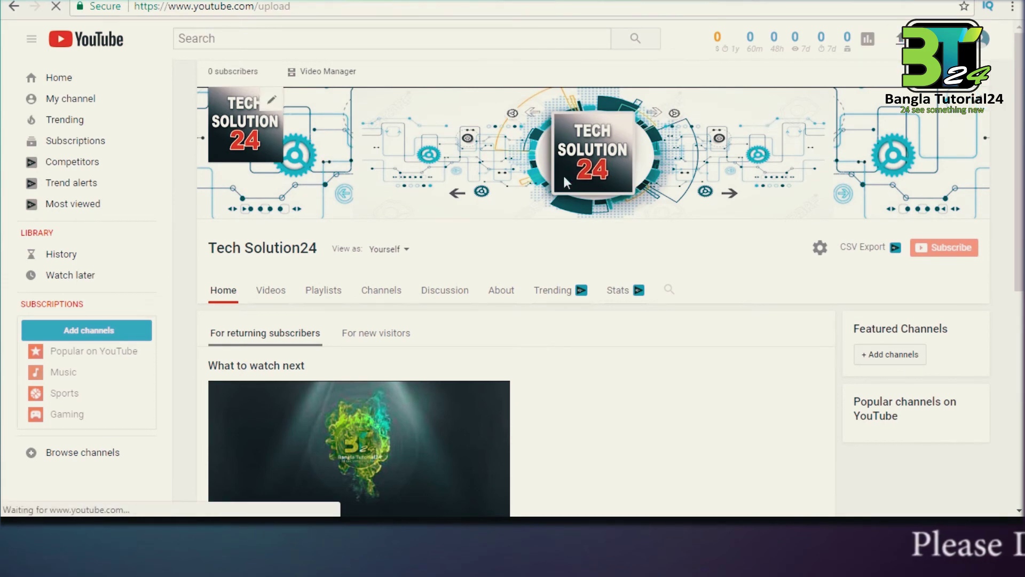
{"action": "left_click", "coordinate": [421, 212]}
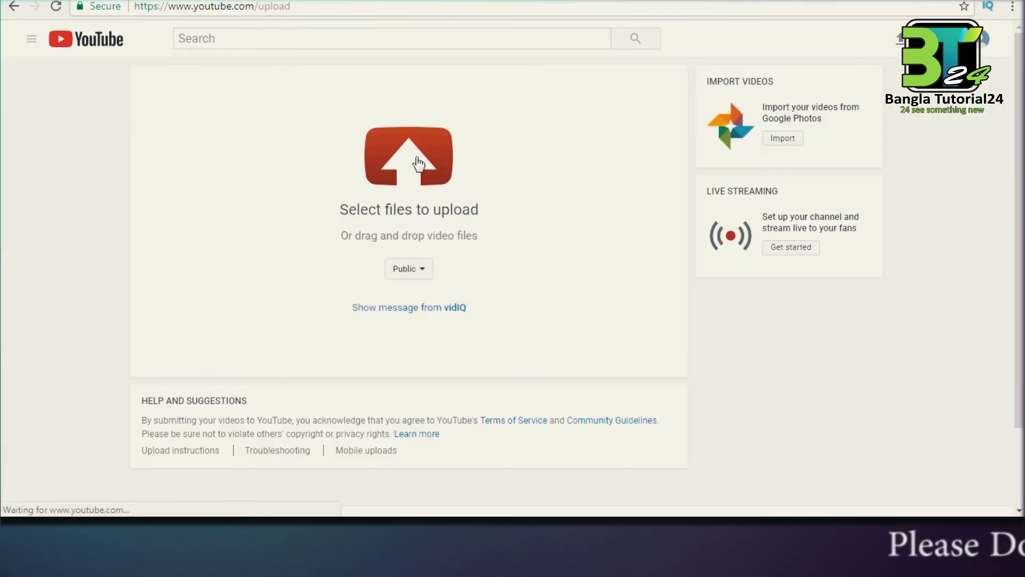
{"action": "left_click", "coordinate": [421, 184]}
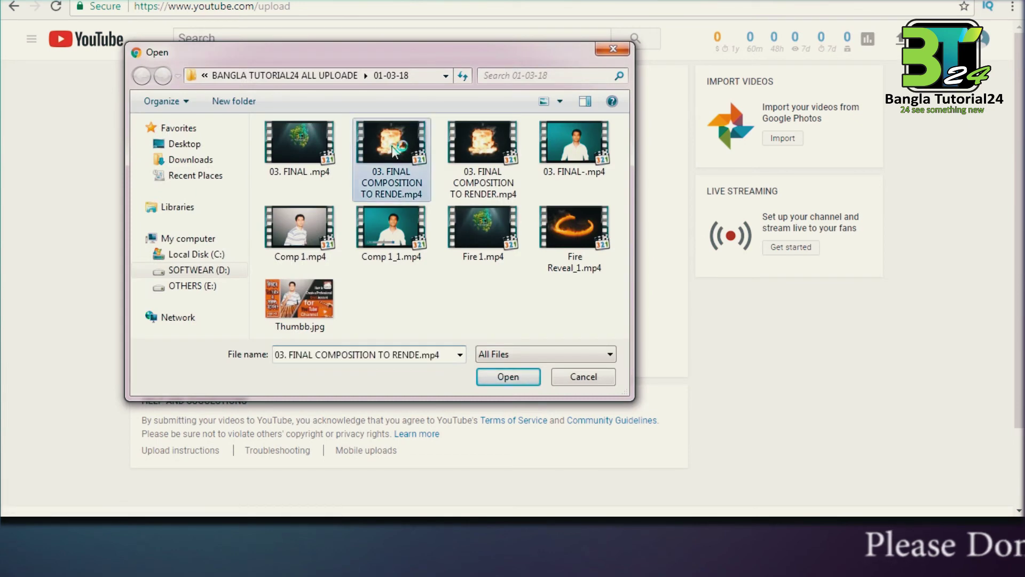
{"action": "left_click", "coordinate": [509, 377]}
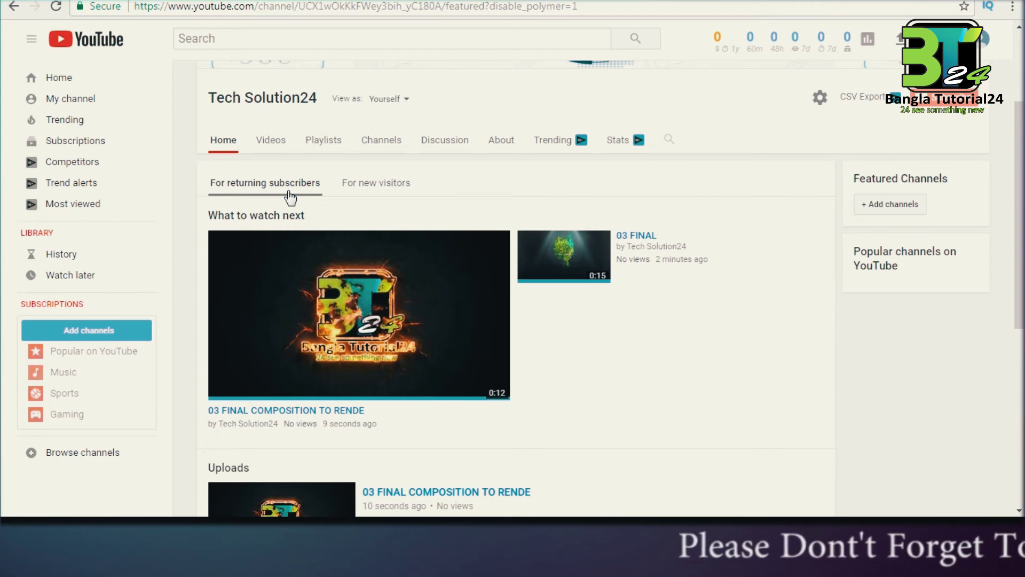
- Start adding a new section below the uploads on the channel's home page
{"action": "scroll", "coordinate": [444, 374], "scroll_direction": "down", "scroll_amount": 3}
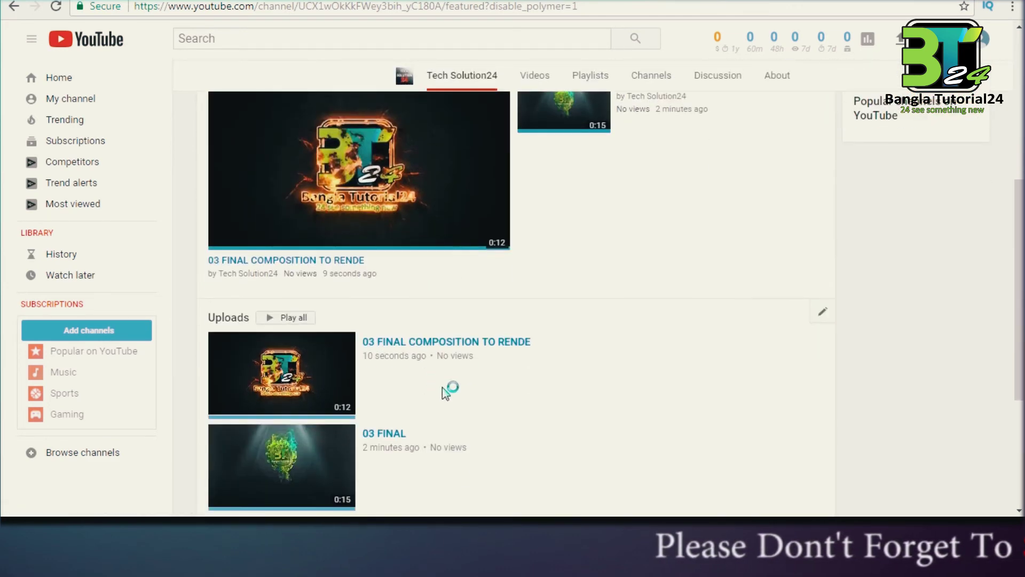
{"action": "scroll", "coordinate": [447, 321], "scroll_direction": "down", "scroll_amount": 4}
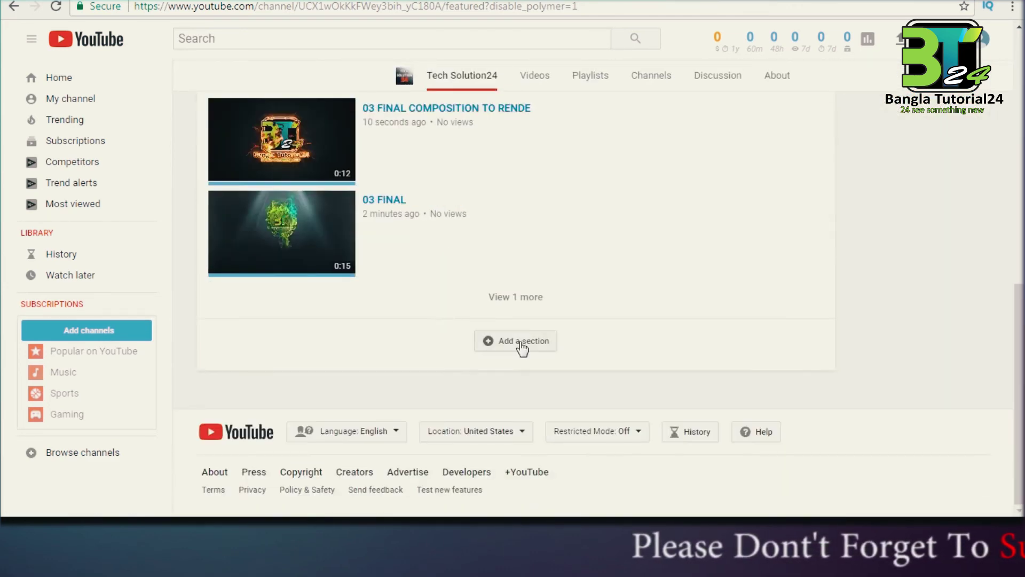
{"action": "left_click", "coordinate": [508, 347]}
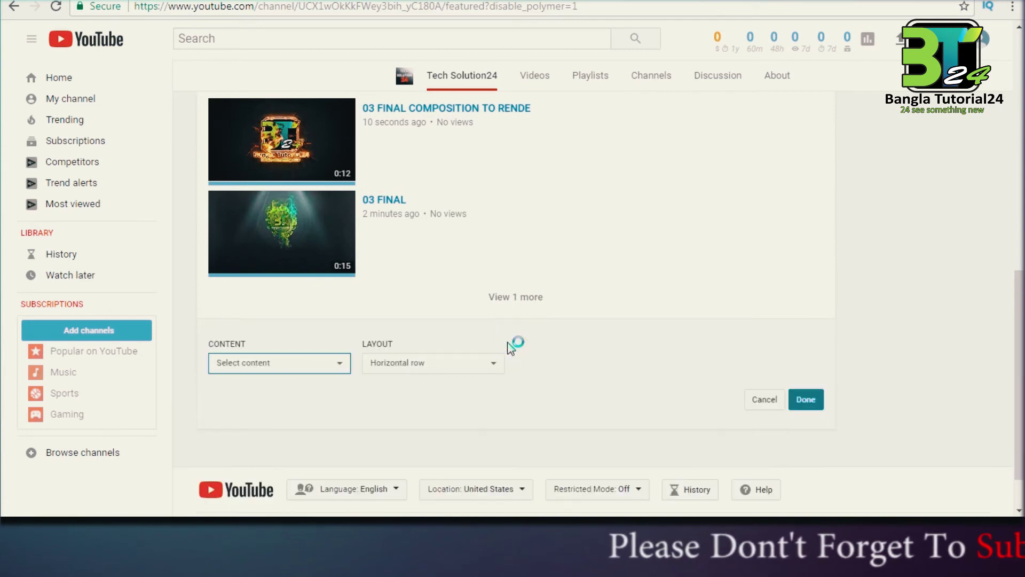